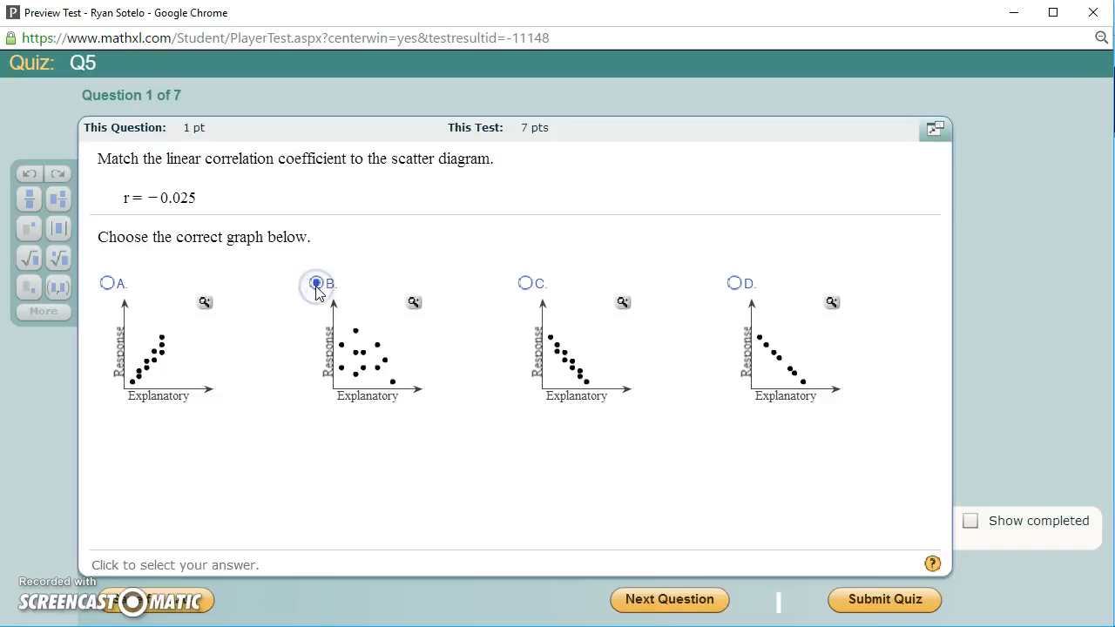
Advance from question 1, choose scatter diagram B for question 2, and move on with its other parts unanswered.
{"action": "left_click", "coordinate": [670, 598]}
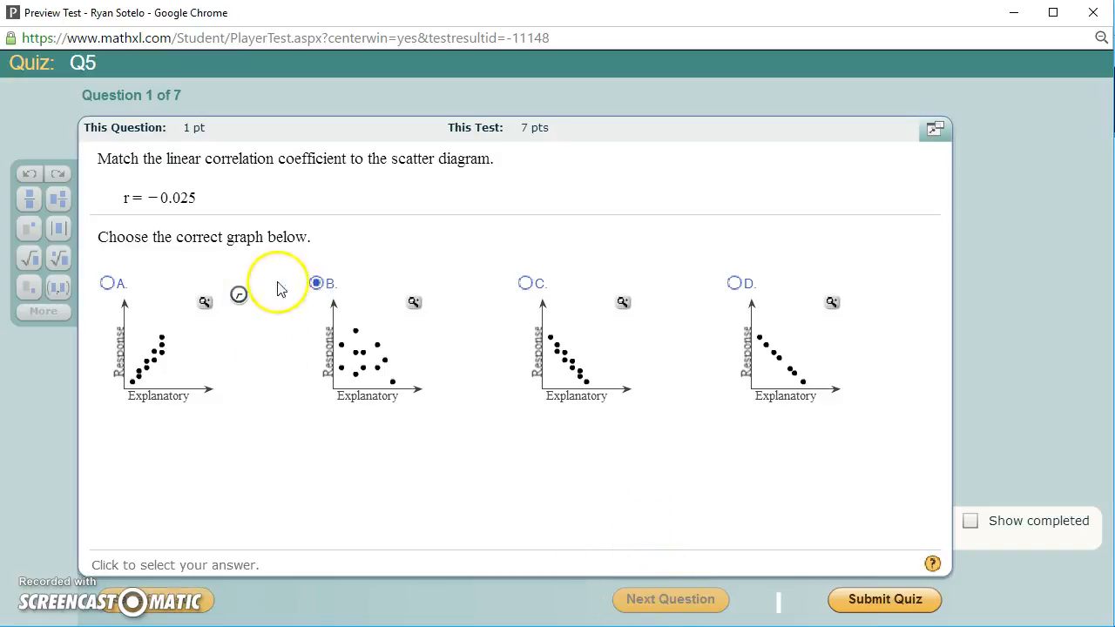
{"action": "left_click", "coordinate": [312, 291]}
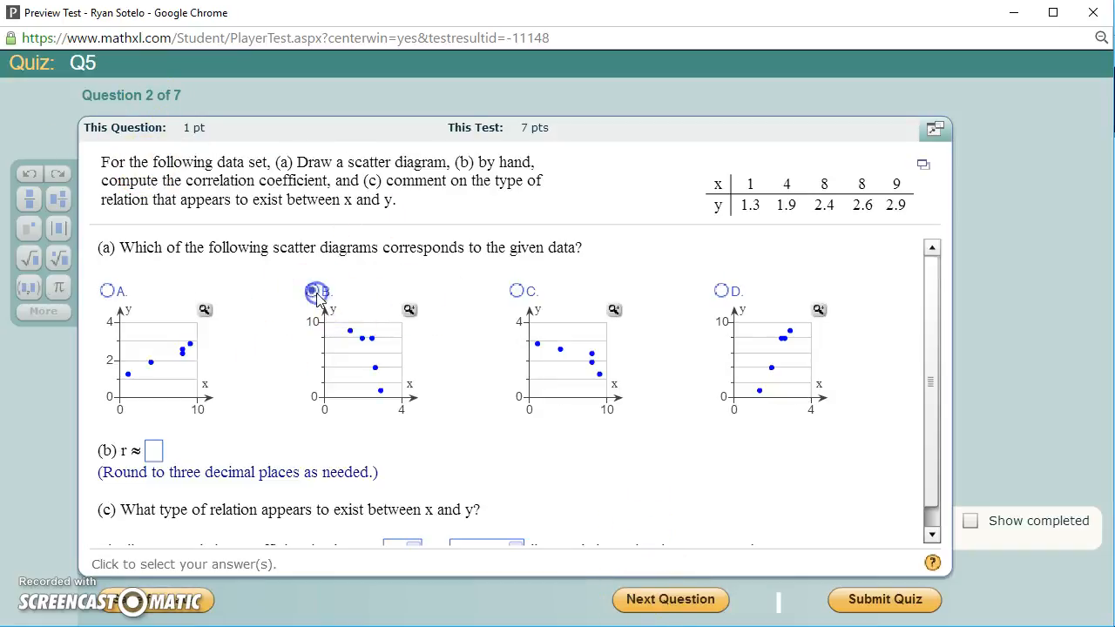
{"action": "left_click", "coordinate": [656, 598]}
{"action": "left_click", "coordinate": [488, 403]}
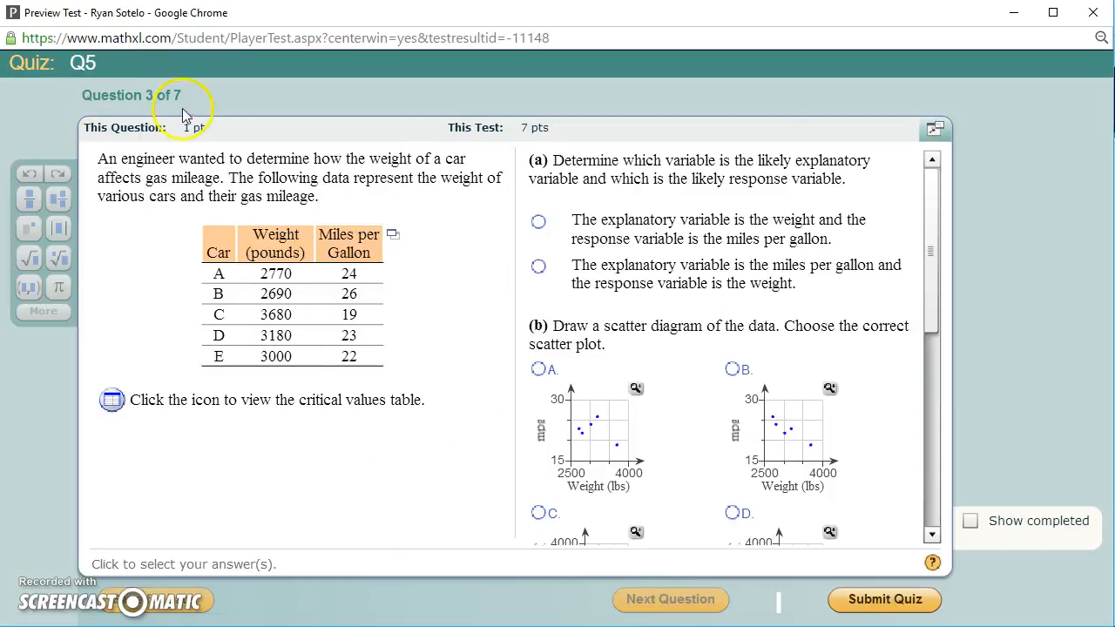
Choose scatter plot A in part (b) of question 3 and continue to question 4 with the rest unanswered.
{"action": "left_click", "coordinate": [538, 370]}
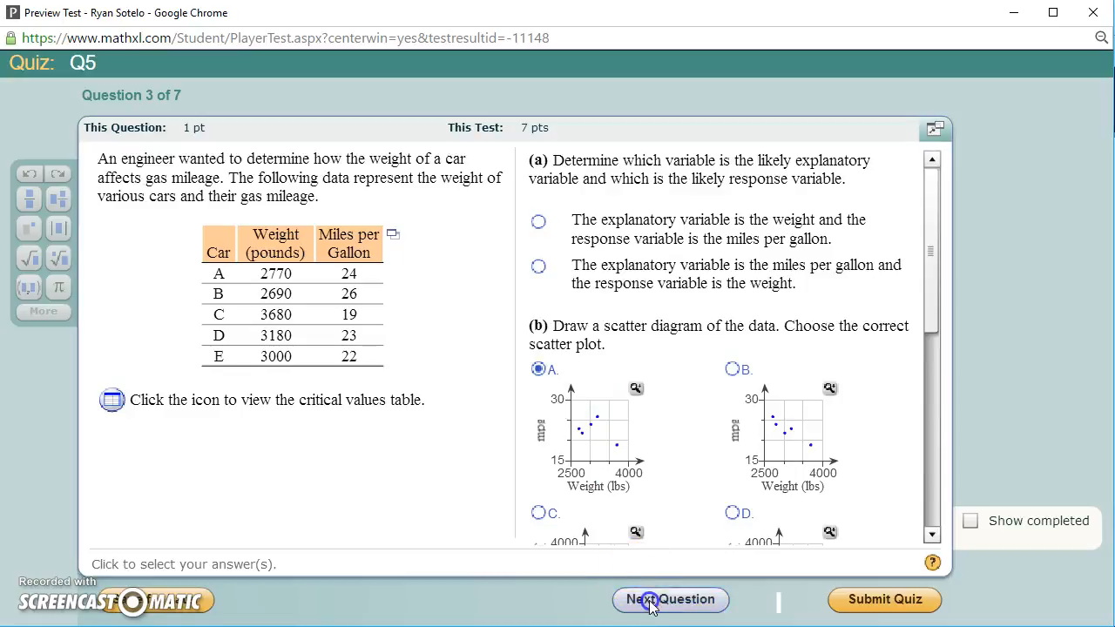
{"action": "left_click", "coordinate": [645, 600]}
{"action": "left_click", "coordinate": [521, 404]}
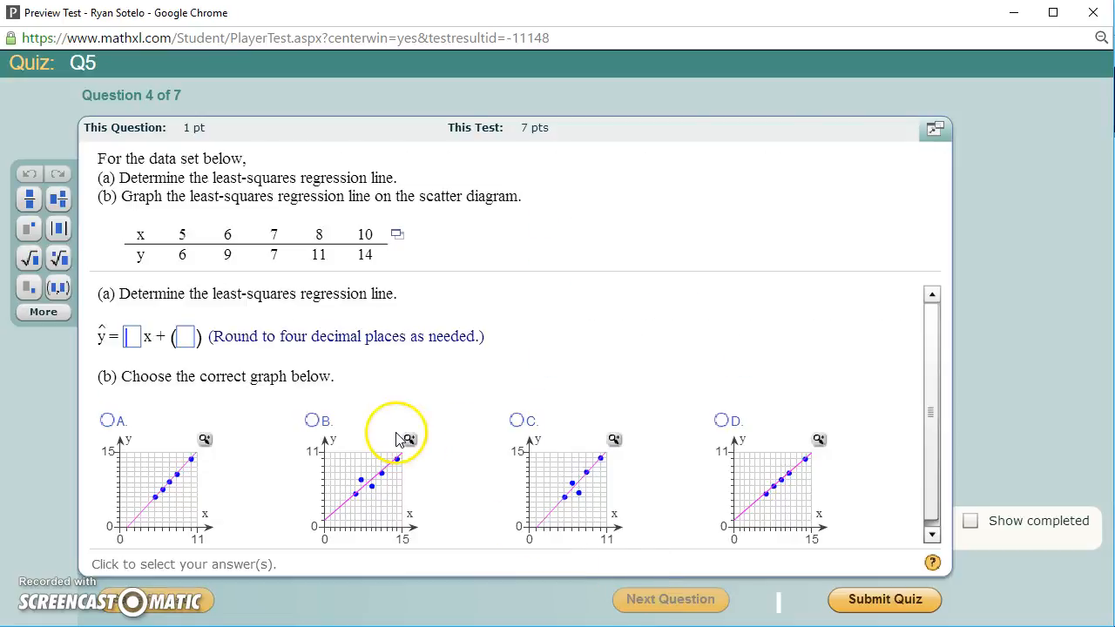
Enter 2 as the regression line's slope in question 4 and continue to question 5 without completing it.
{"action": "type", "text": "2"}
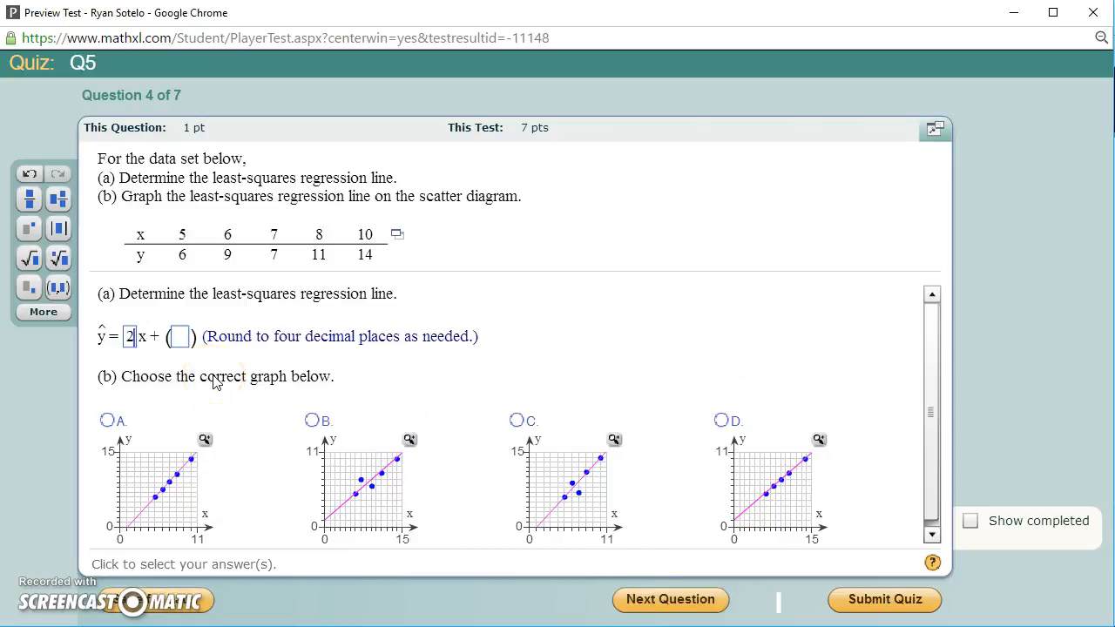
{"action": "left_click", "coordinate": [688, 599]}
{"action": "left_click", "coordinate": [512, 398]}
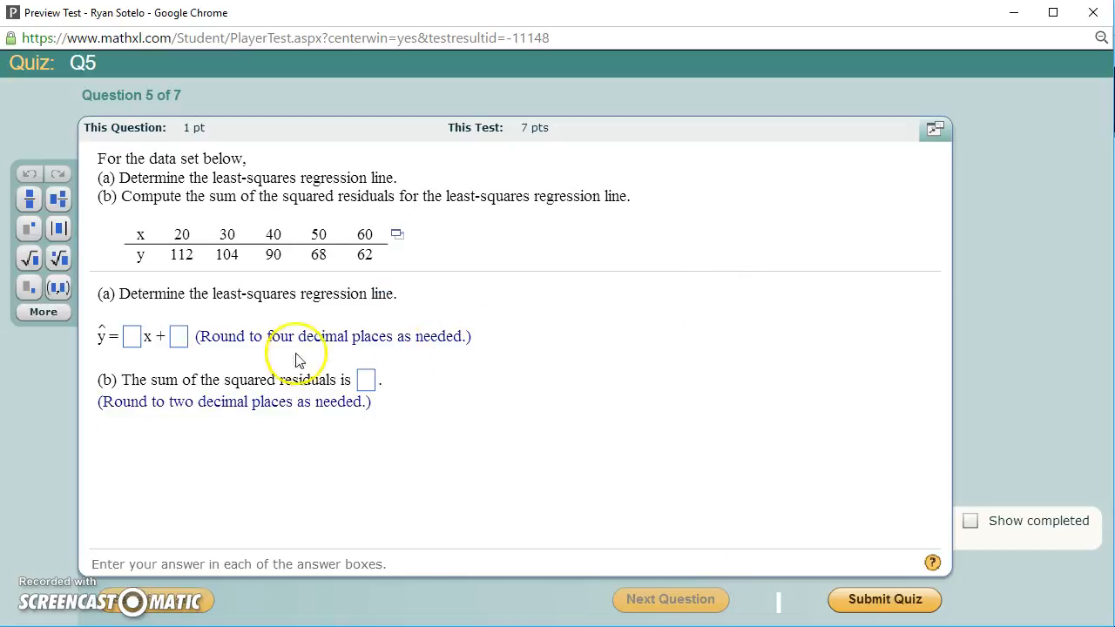
Enter 1 as the regression line's slope in question 5 and continue to question 6 without completing it.
{"action": "type", "text": "1"}
{"action": "left_click", "coordinate": [670, 599]}
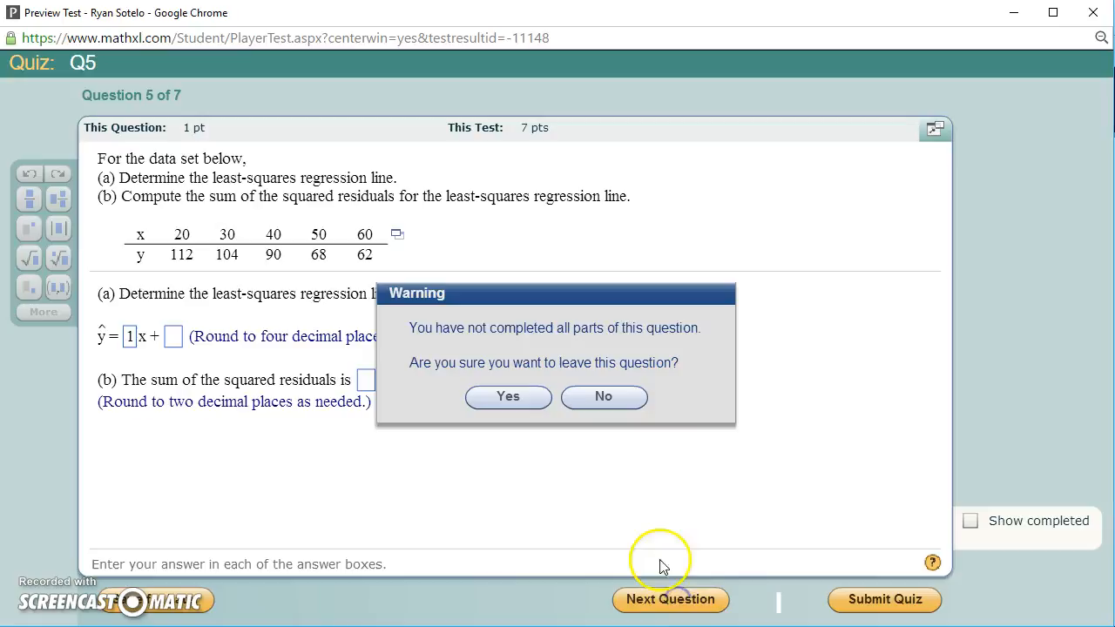
{"action": "left_click", "coordinate": [516, 396]}
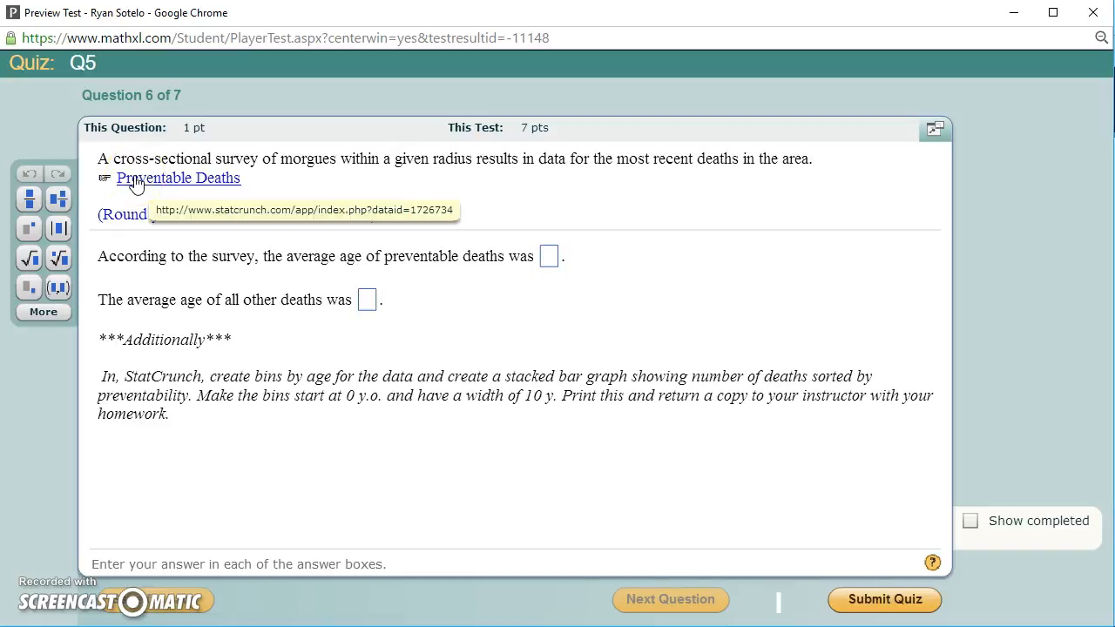
Open the Preventable Deaths data set linked in question 6 in StatCrunch and enlarge its window to fill the screen.
{"action": "left_click", "coordinate": [137, 180]}
{"action": "left_click_drag", "start_coordinate": [163, 264], "coordinate": [202, 17]}
{"action": "left_click_drag", "start_coordinate": [683, 567], "coordinate": [1114, 626]}
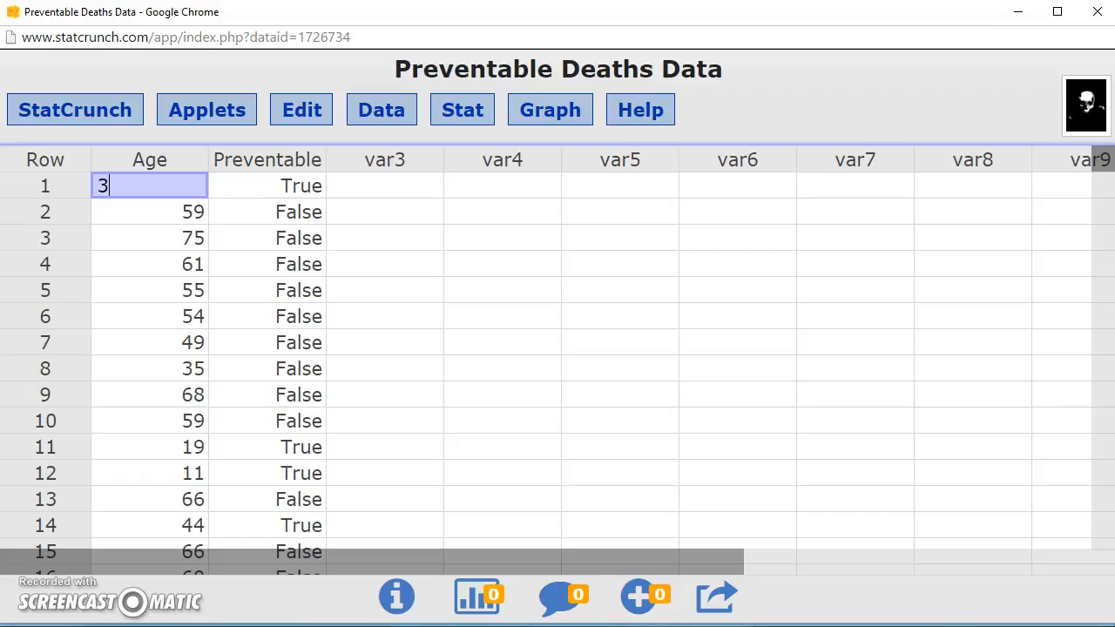
Reread the question 6 instructions and examine the Age and Preventable columns of the StatCrunch data set.
{"action": "key", "text": "alt+Tab"}
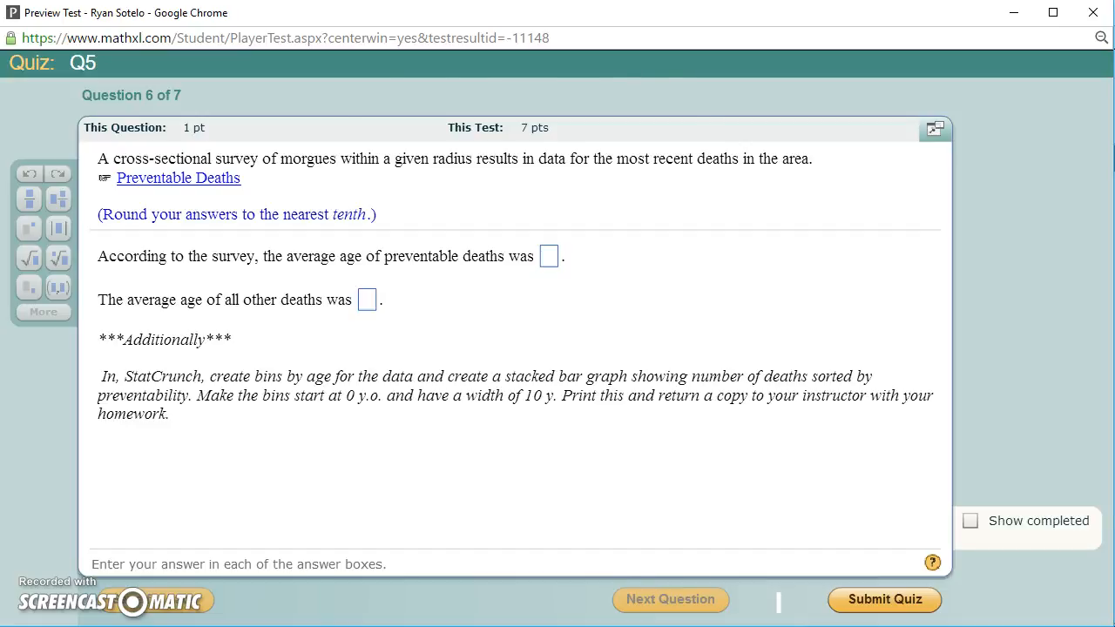
{"action": "key", "text": "alt+Tab"}
{"action": "scroll", "coordinate": [434, 471], "scroll_direction": "down", "scroll_amount": 2}
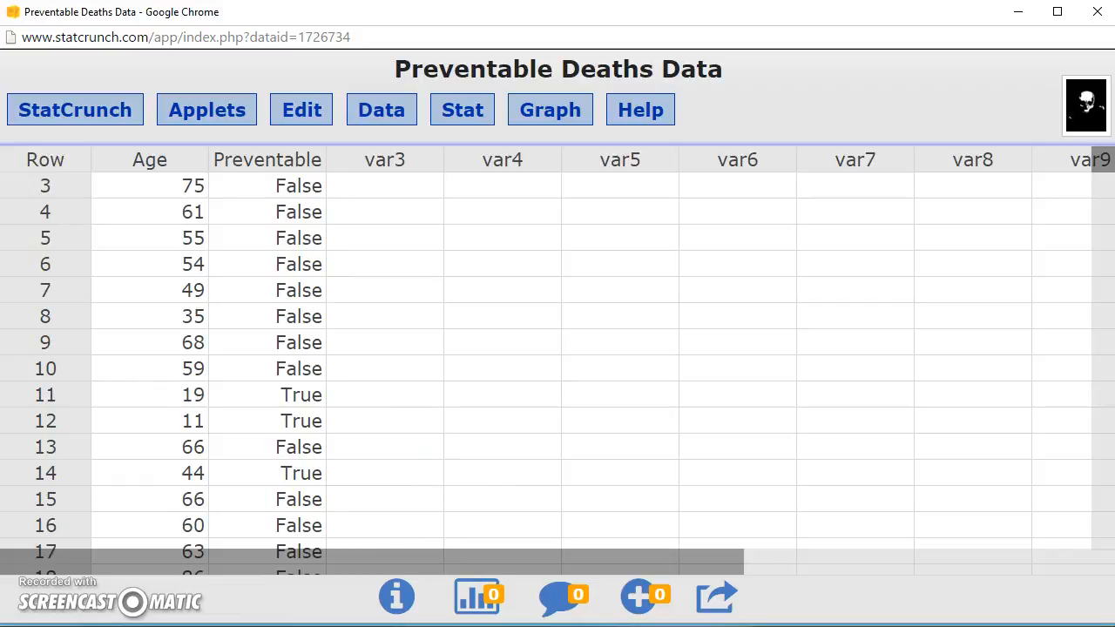
{"action": "scroll", "coordinate": [299, 376], "scroll_direction": "down", "scroll_amount": 10}
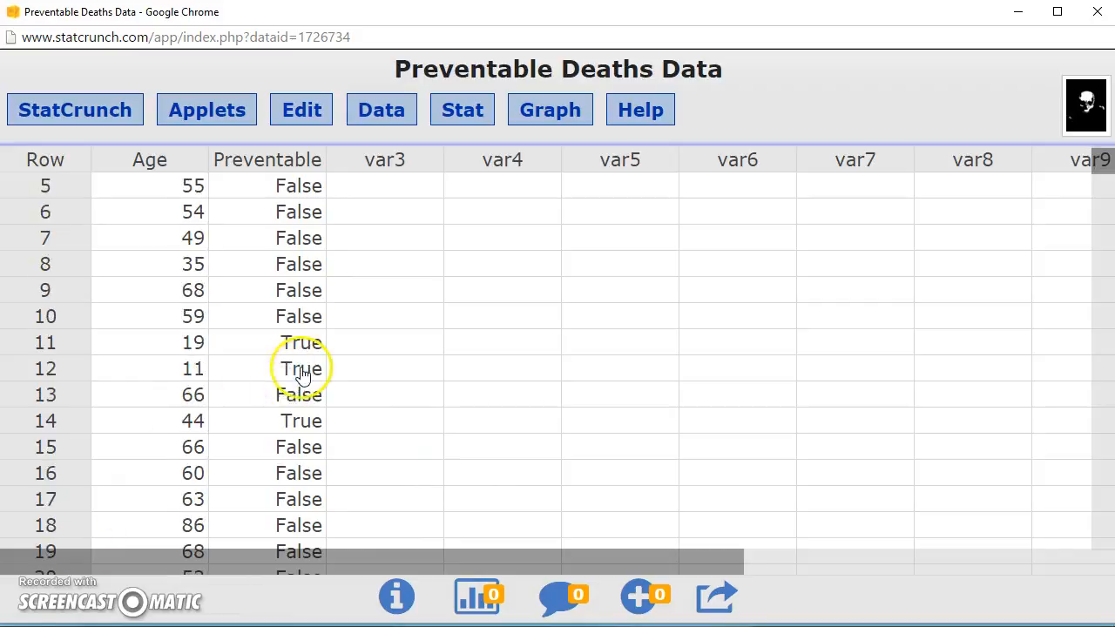
{"action": "scroll", "coordinate": [299, 377], "scroll_direction": "down", "scroll_amount": 10}
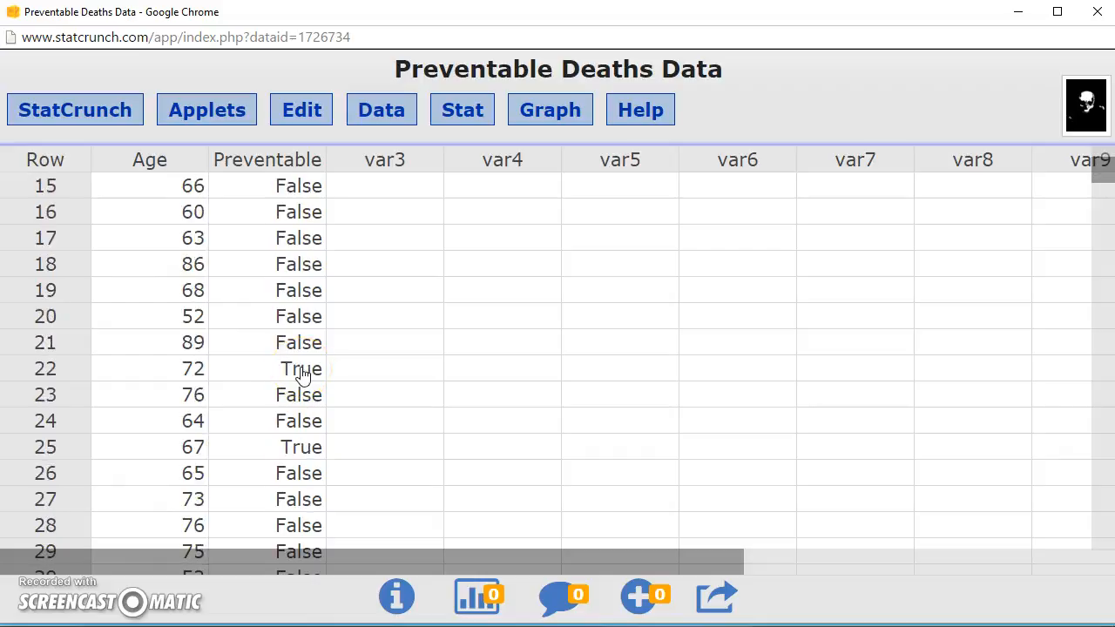
{"action": "scroll", "coordinate": [299, 377], "scroll_direction": "down", "scroll_amount": 10}
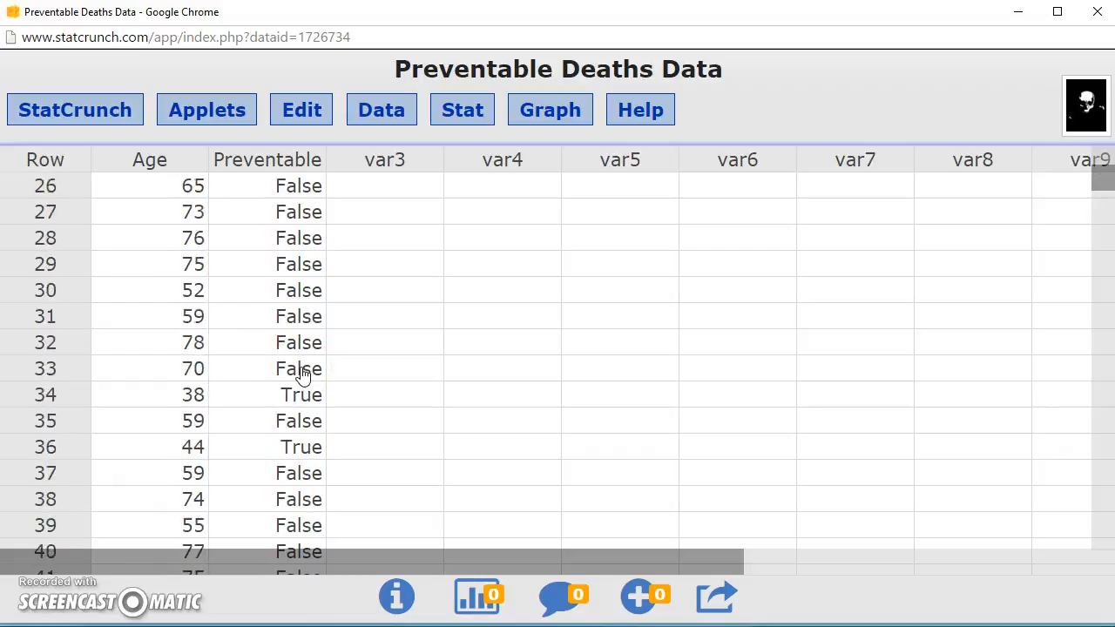
{"action": "scroll", "coordinate": [299, 376], "scroll_direction": "down", "scroll_amount": 10}
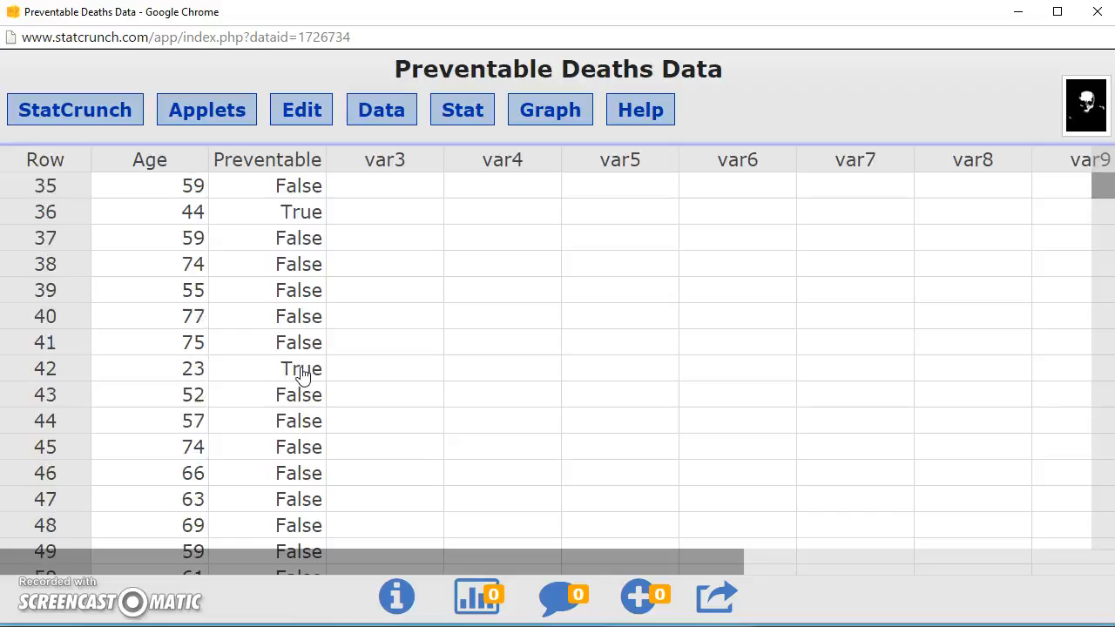
{"action": "scroll", "coordinate": [299, 376], "scroll_direction": "down", "scroll_amount": 10}
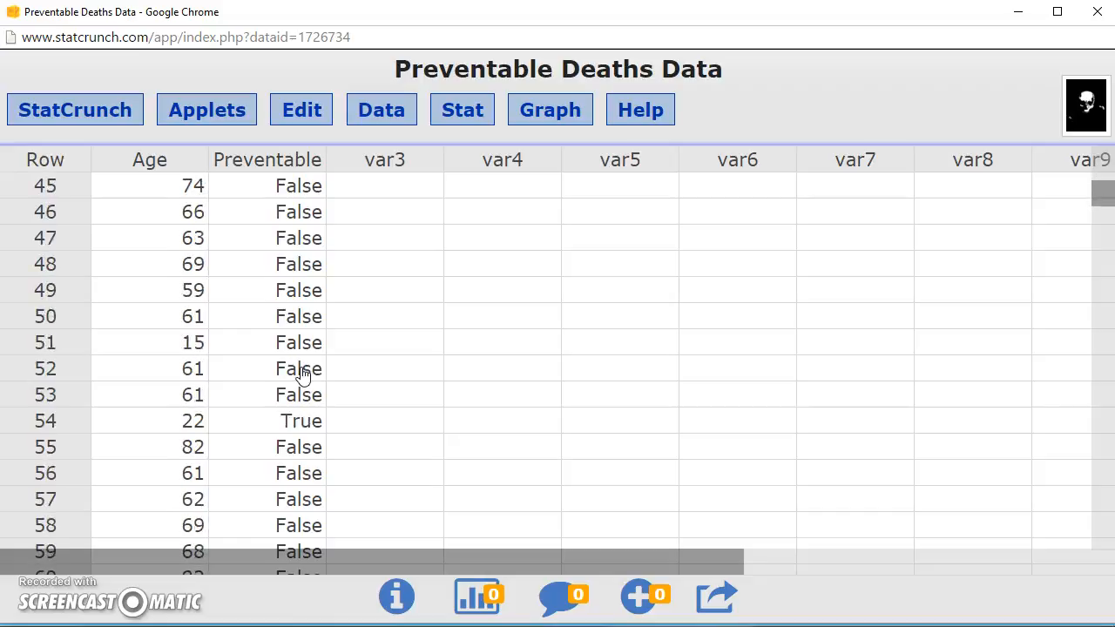
{"action": "scroll", "coordinate": [299, 377], "scroll_direction": "down", "scroll_amount": 10}
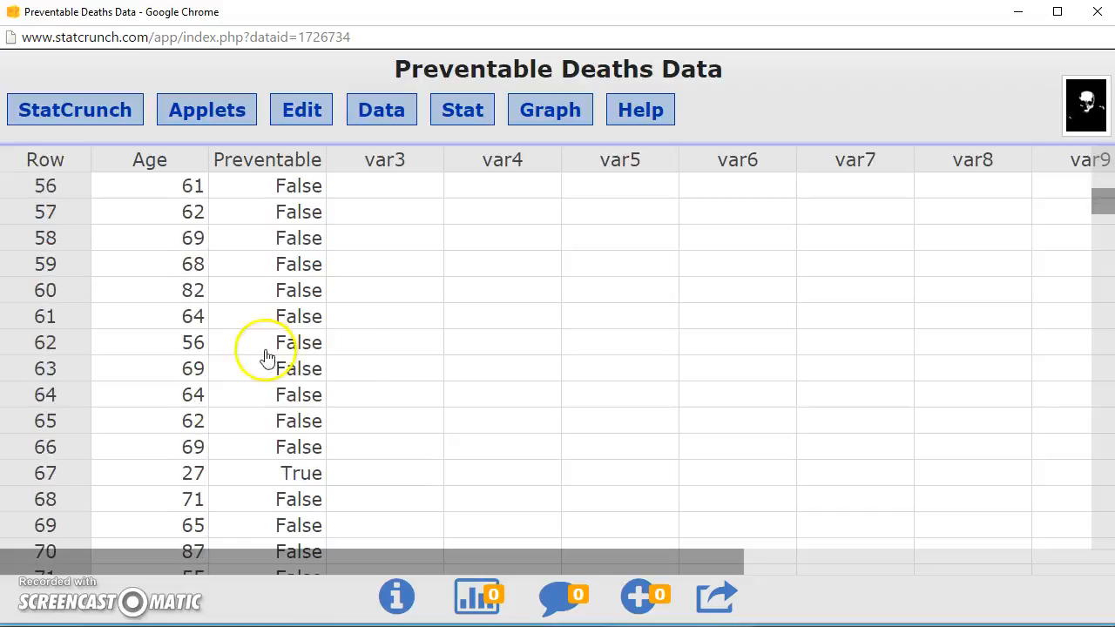
{"action": "scroll", "coordinate": [253, 307], "scroll_direction": "down", "scroll_amount": 1}
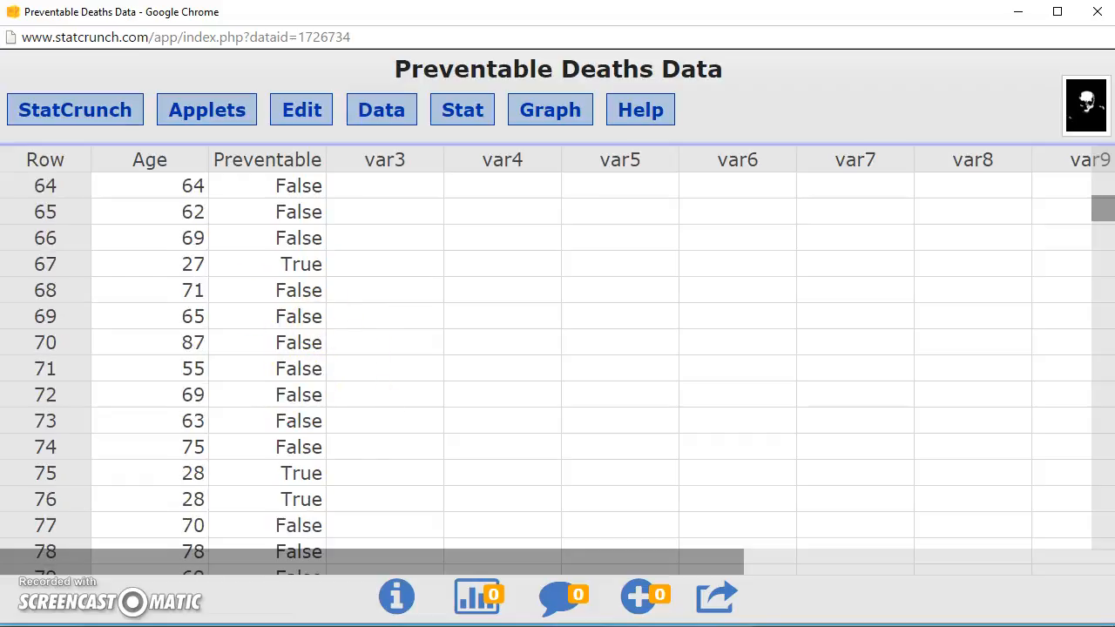
{"action": "left_click_drag", "start_coordinate": [1103, 214], "coordinate": [1103, 167]}
{"action": "scroll", "coordinate": [212, 293], "scroll_direction": "down", "scroll_amount": 9}
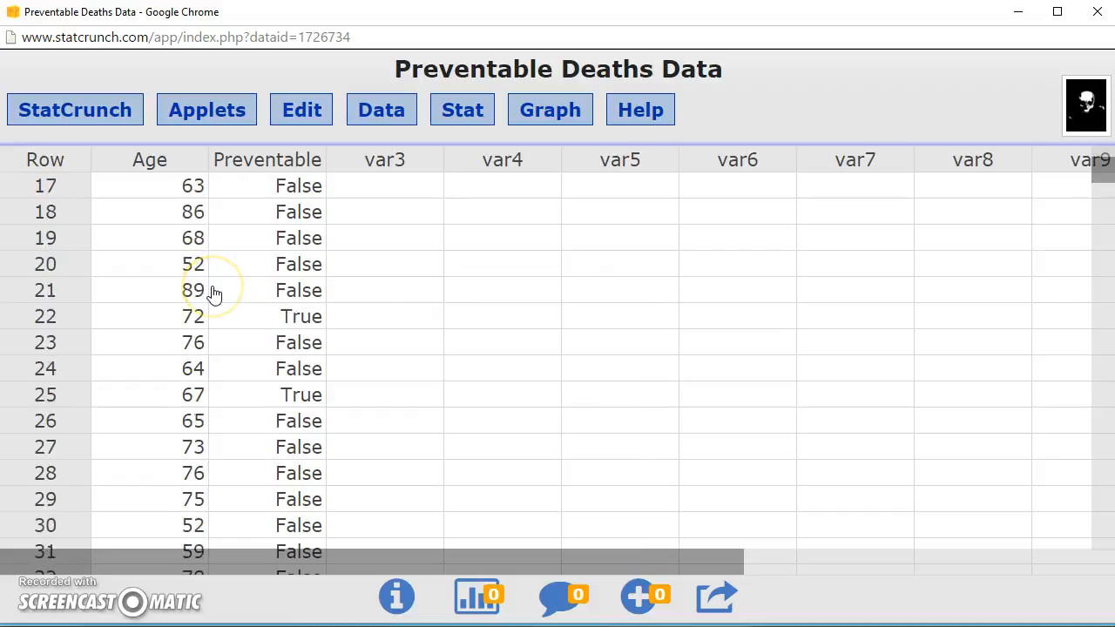
{"action": "scroll", "coordinate": [214, 295], "scroll_direction": "down", "scroll_amount": 11}
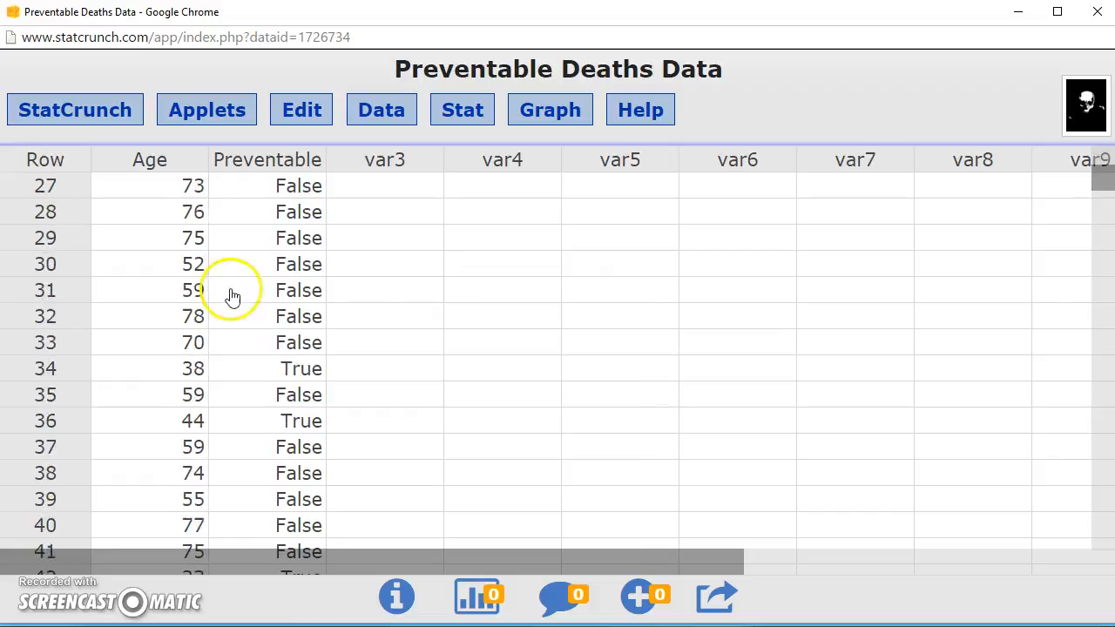
{"action": "left_click_drag", "start_coordinate": [1103, 182], "coordinate": [1111, 130]}
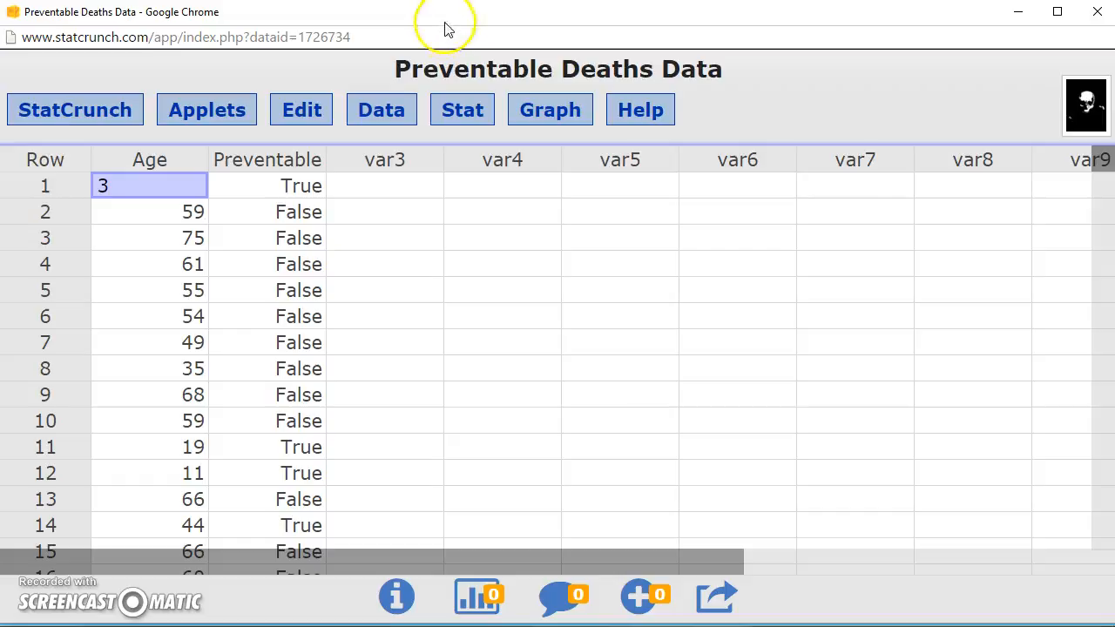
{"action": "scroll", "coordinate": [406, 304], "scroll_direction": "down", "scroll_amount": 5}
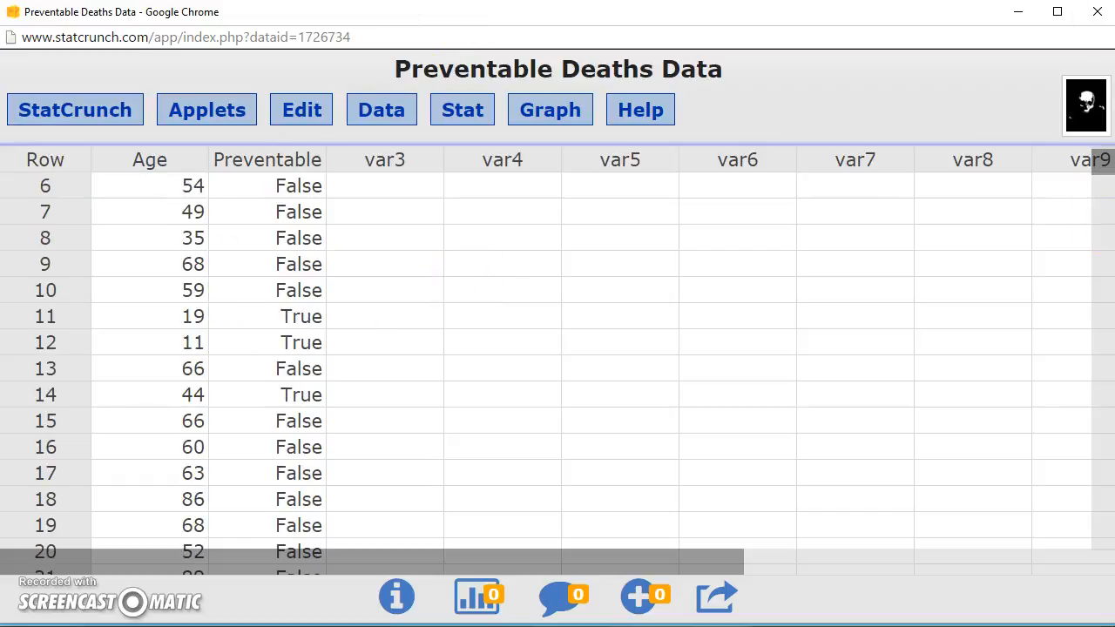
{"action": "type", "text": "3"}
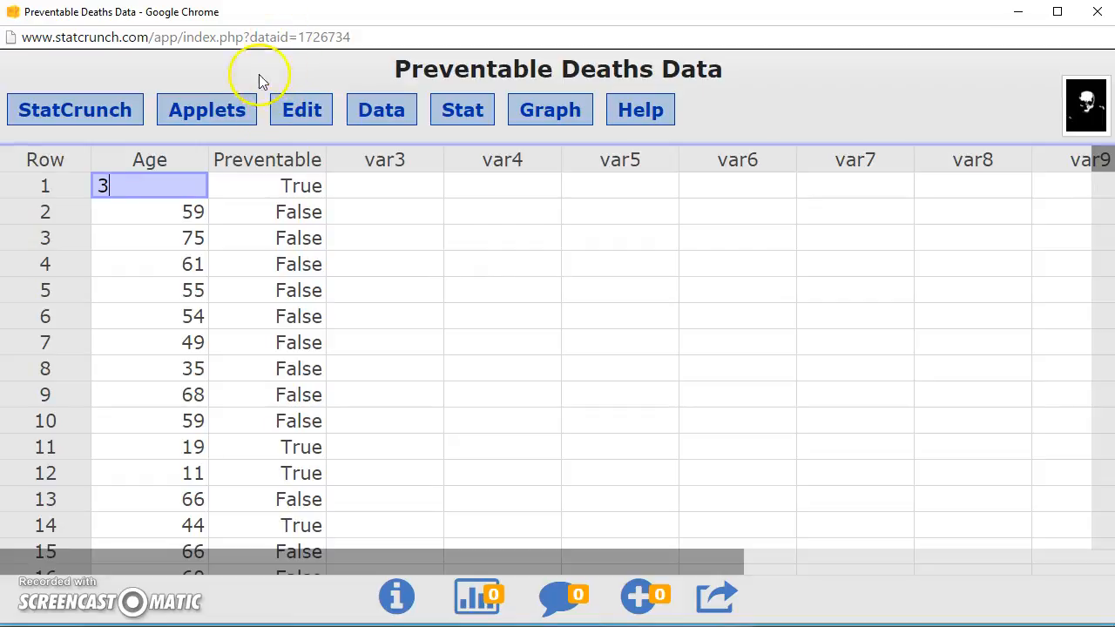
{"action": "scroll", "coordinate": [302, 155], "scroll_direction": "down", "scroll_amount": 1}
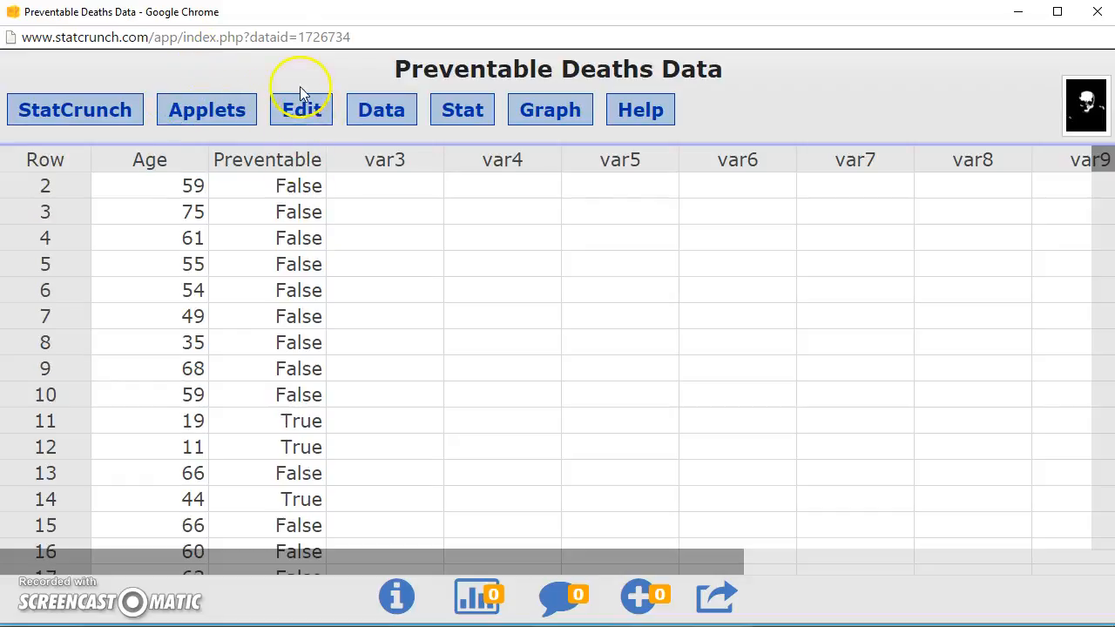
Set up column summary statistics for Age, grouped by Preventable.
{"action": "left_click", "coordinate": [471, 119]}
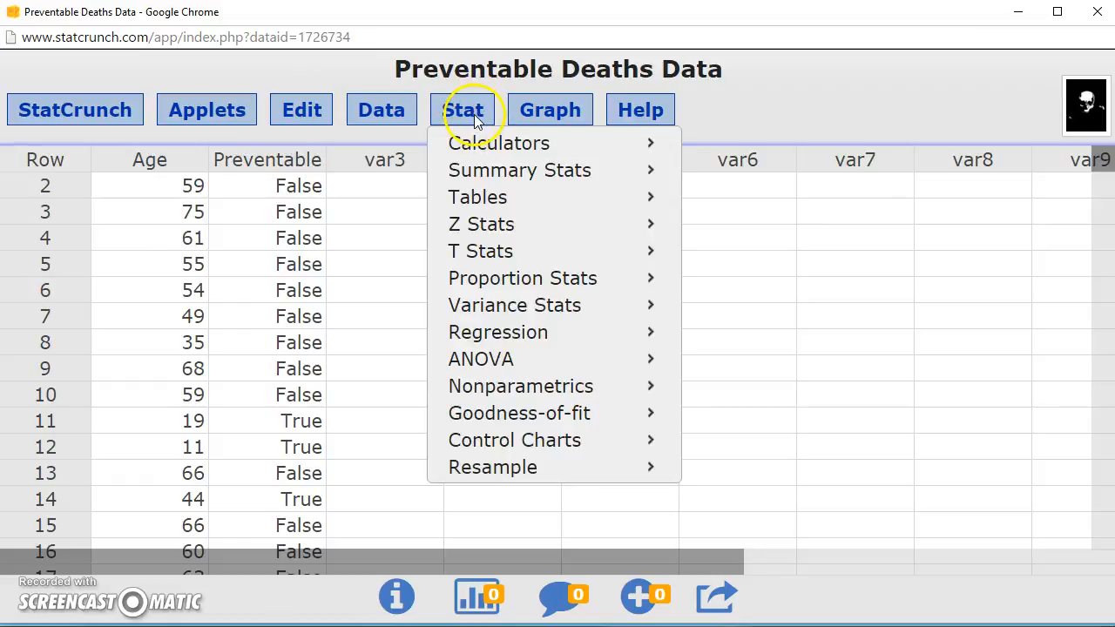
{"action": "mouse_move", "coordinate": [478, 177]}
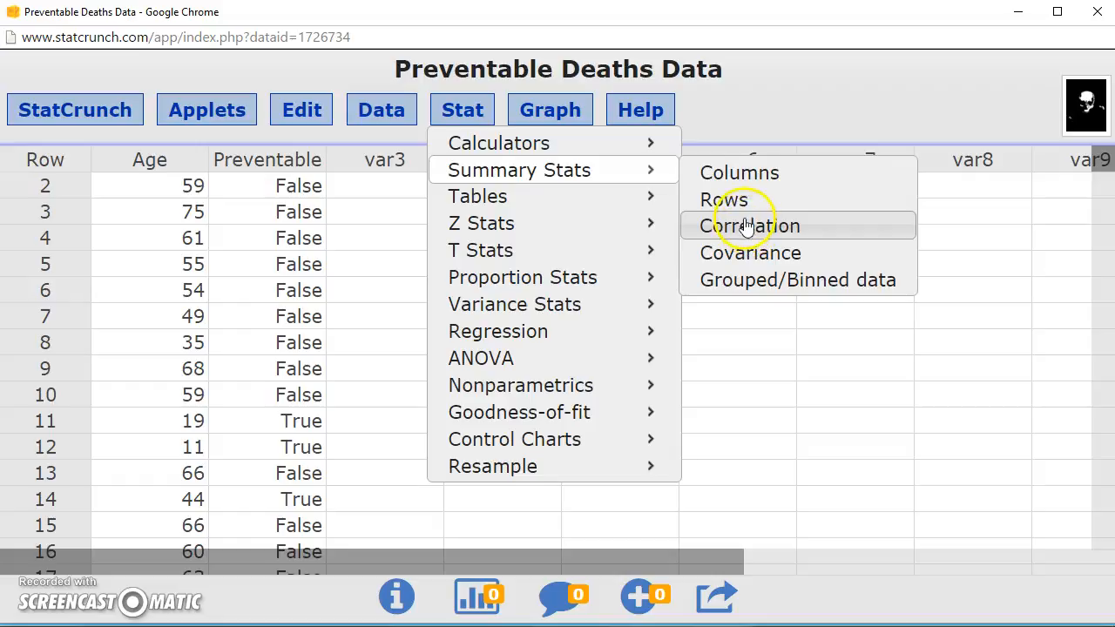
{"action": "left_click", "coordinate": [737, 174]}
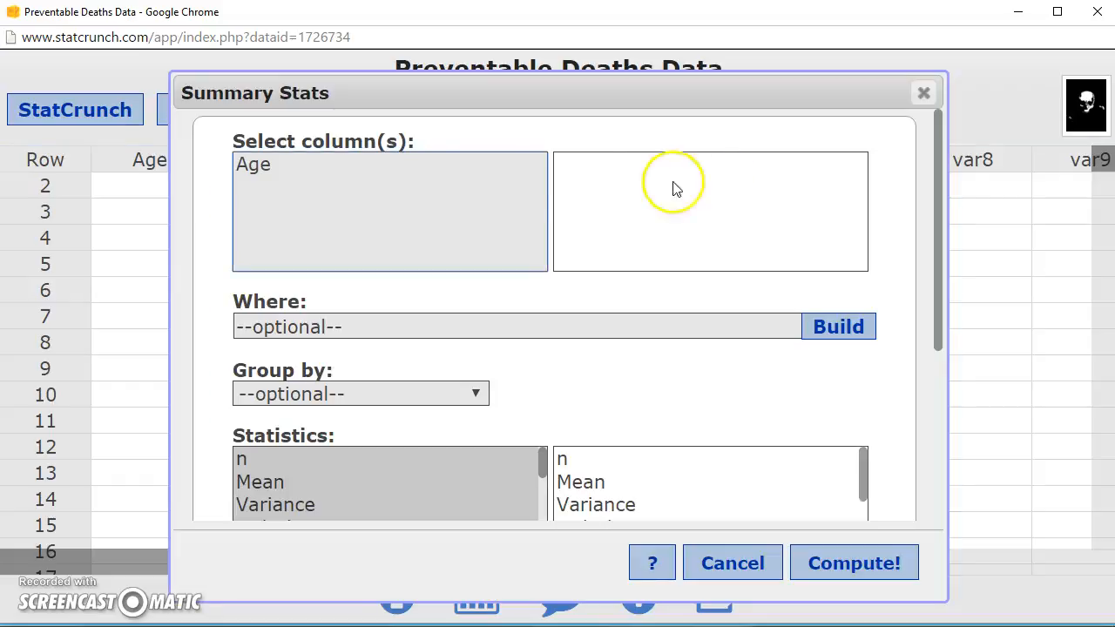
{"action": "left_click", "coordinate": [287, 165]}
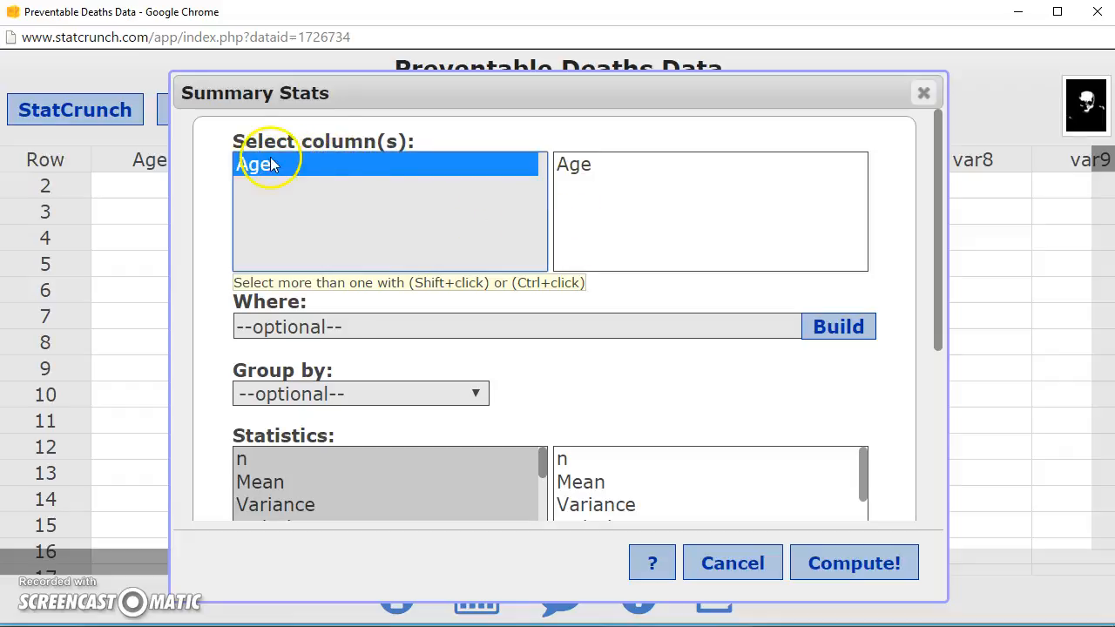
{"action": "left_click", "coordinate": [485, 394]}
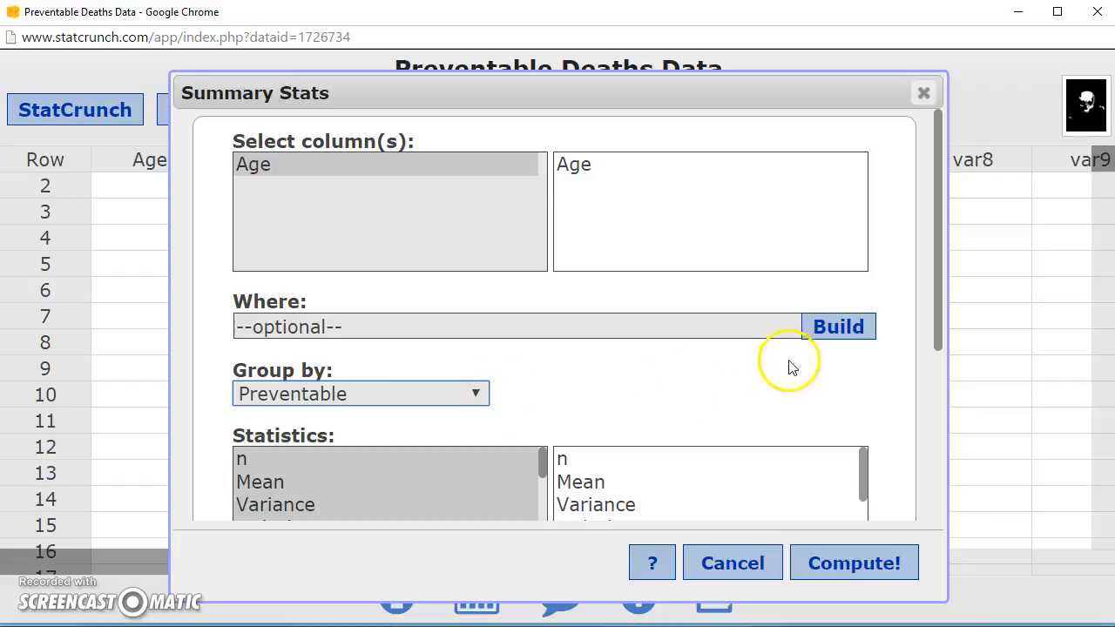
Try to select a consecutive range of entries in the summary's statistics list.
{"action": "left_click_drag", "start_coordinate": [941, 252], "coordinate": [937, 353]}
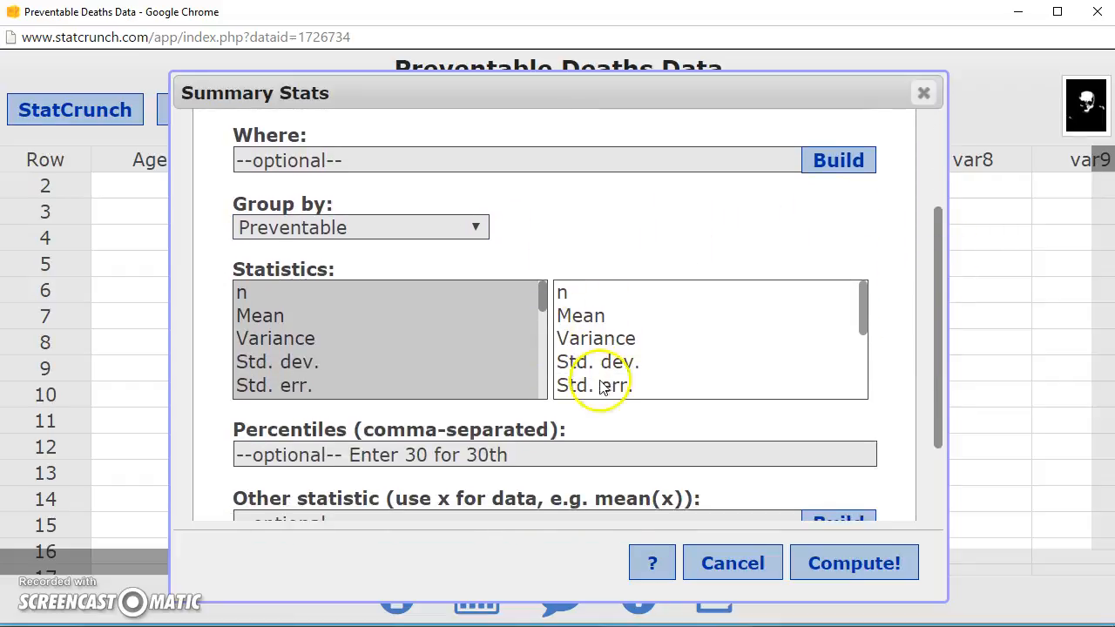
{"action": "mouse_move", "coordinate": [540, 299]}
{"action": "left_mouse_down"}
{"action": "mouse_move", "coordinate": [540, 380]}
{"action": "mouse_move", "coordinate": [542, 311]}
{"action": "left_mouse_up"}
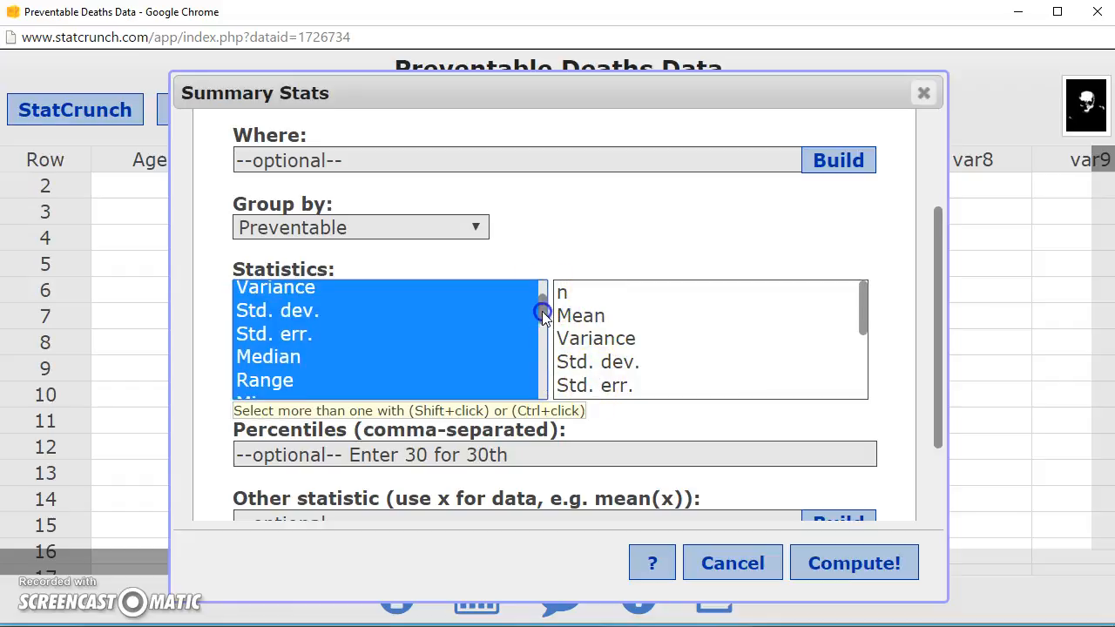
{"action": "left_click", "coordinate": [295, 310]}
{"action": "left_click_drag", "start_coordinate": [539, 304], "coordinate": [538, 295]}
{"action": "left_click", "coordinate": [305, 293]}
{"action": "left_click", "coordinate": [336, 398], "text": "shift"}
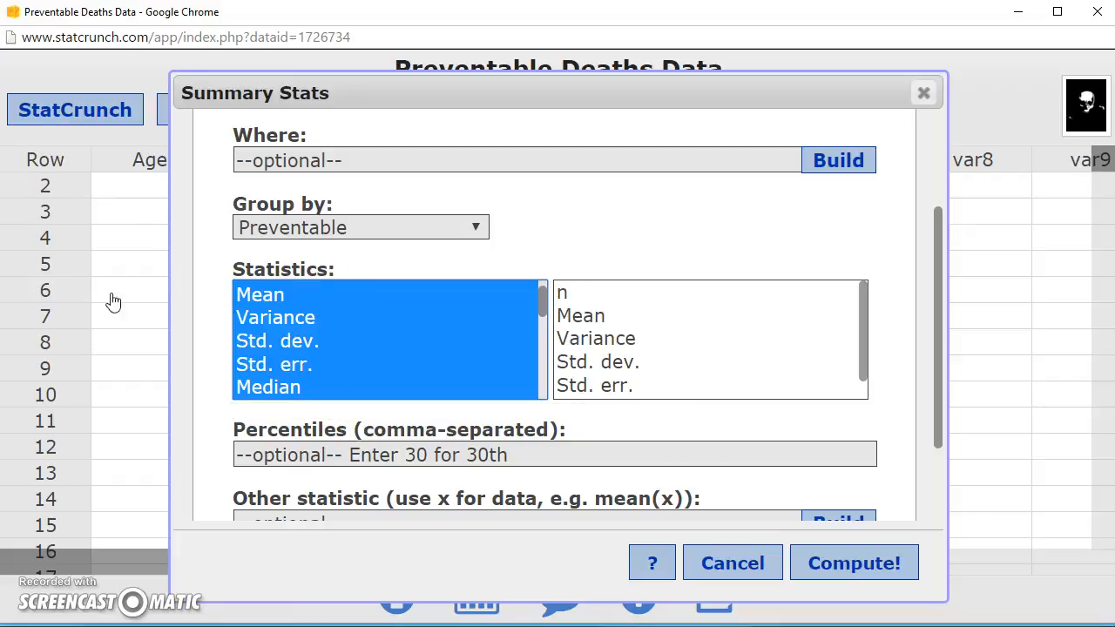
Select the range of summary statistics from n through Std. err.
{"action": "left_click_drag", "start_coordinate": [546, 302], "coordinate": [553, 277]}
{"action": "left_click", "coordinate": [289, 295]}
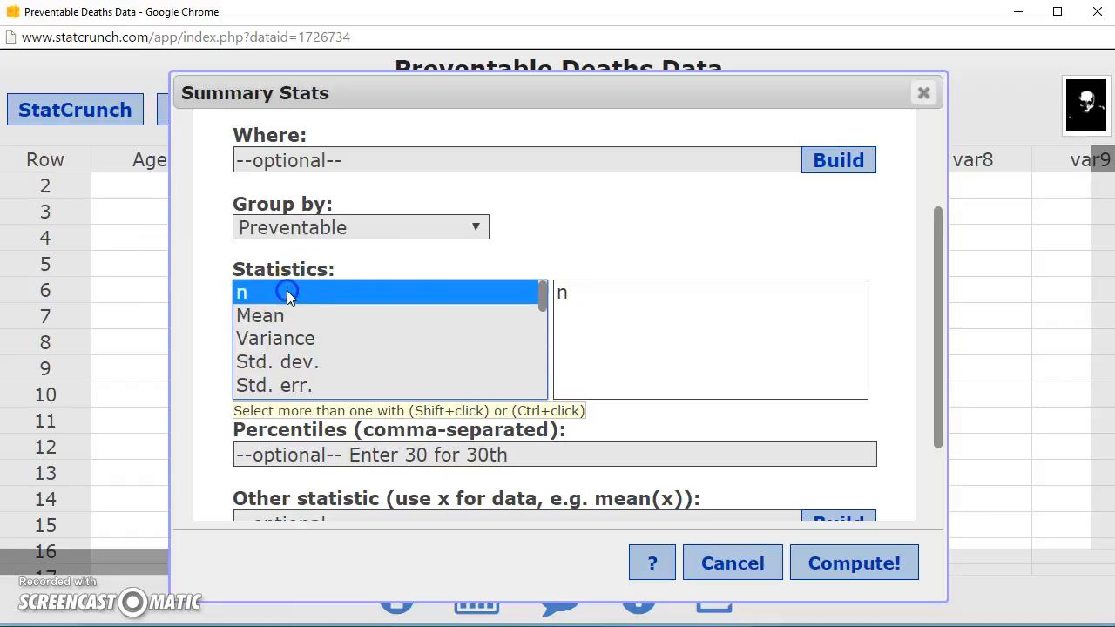
{"action": "left_click", "coordinate": [294, 342], "text": "shift"}
{"action": "left_click", "coordinate": [298, 381], "text": "shift"}
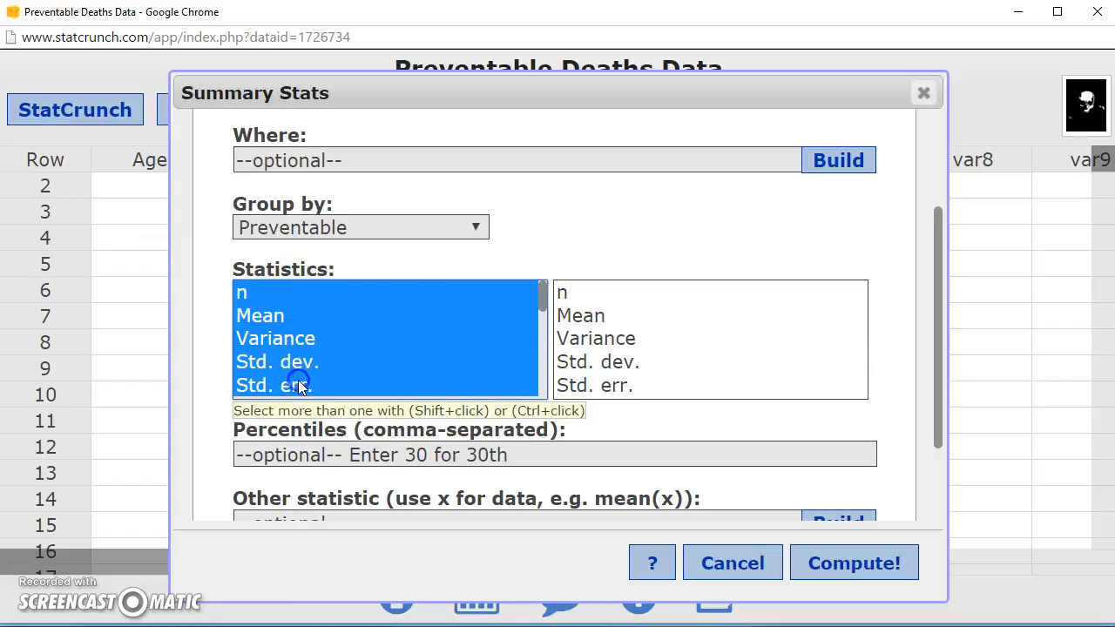
Restrict the statistics selection for the Age summary to n, Mean and Std. dev.
{"action": "left_click", "coordinate": [311, 290]}
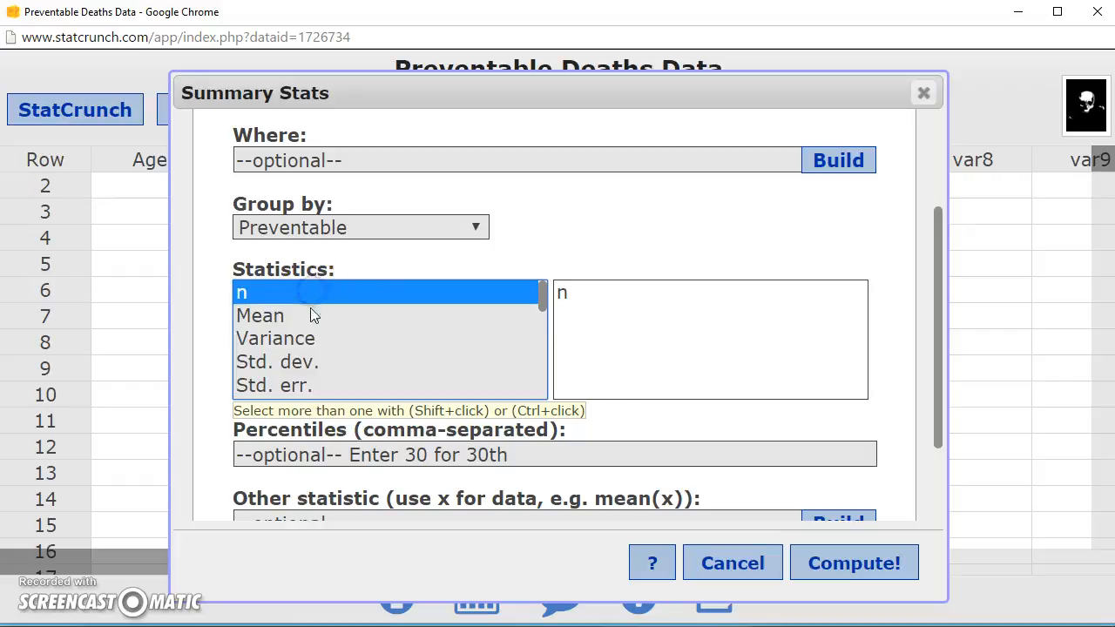
{"action": "left_click", "coordinate": [301, 314]}
{"action": "left_click", "coordinate": [327, 293]}
{"action": "left_click", "coordinate": [307, 315], "text": "ctrl"}
{"action": "left_click", "coordinate": [338, 359], "text": "ctrl"}
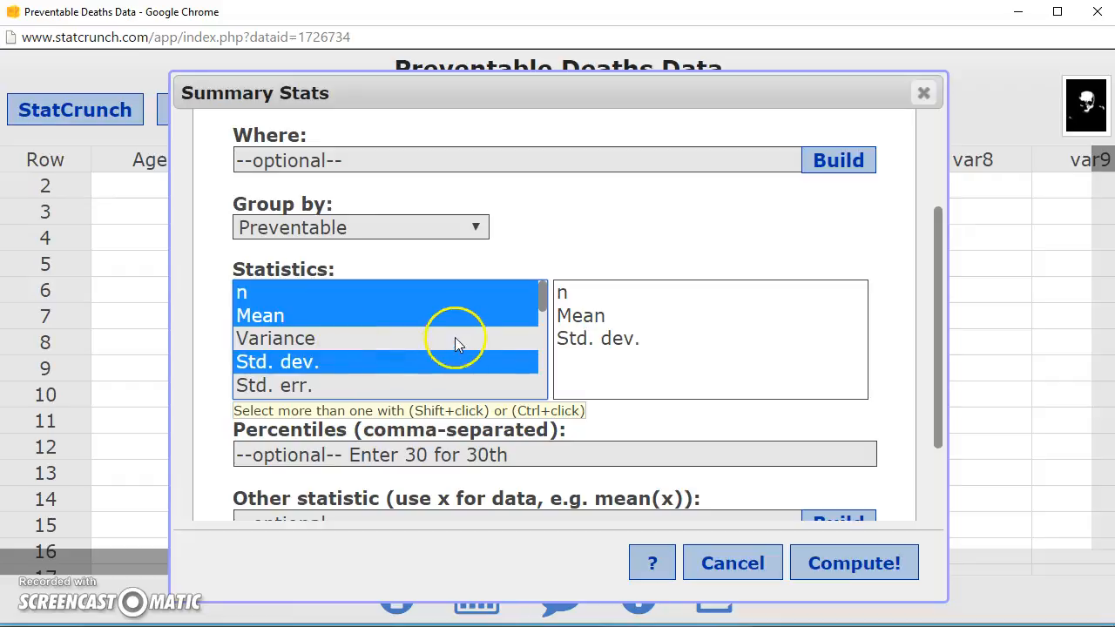
Review the other available statistics and options, and compute the Age summary grouped by Preventable.
{"action": "scroll", "coordinate": [455, 342], "scroll_direction": "down", "scroll_amount": 1}
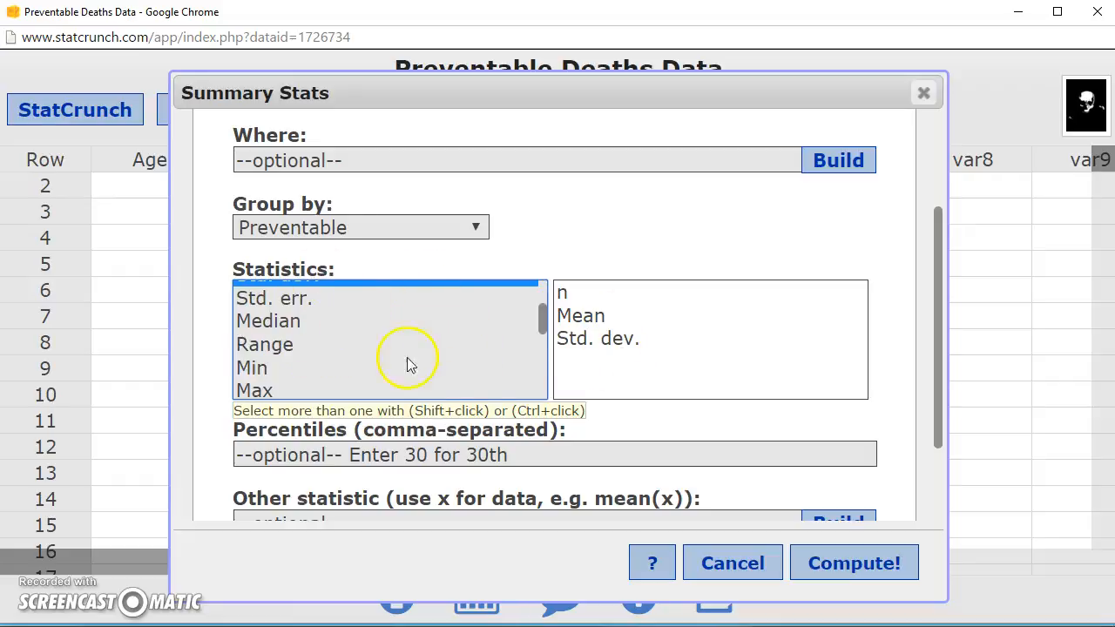
{"action": "scroll", "coordinate": [366, 386], "scroll_direction": "up", "scroll_amount": 1}
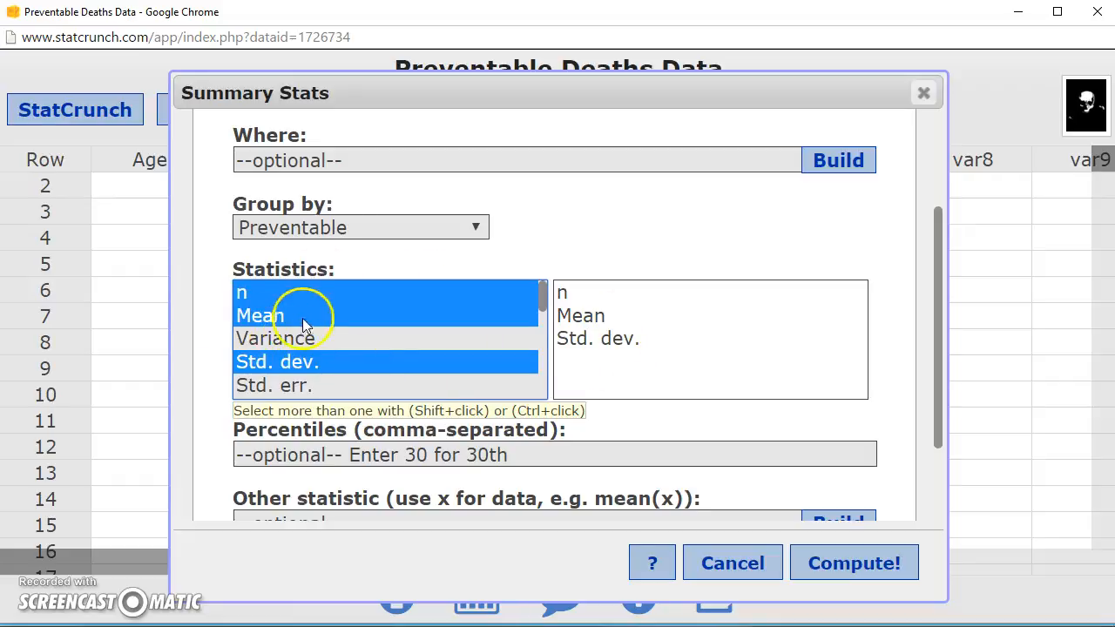
{"action": "scroll", "coordinate": [399, 334], "scroll_direction": "down", "scroll_amount": 1}
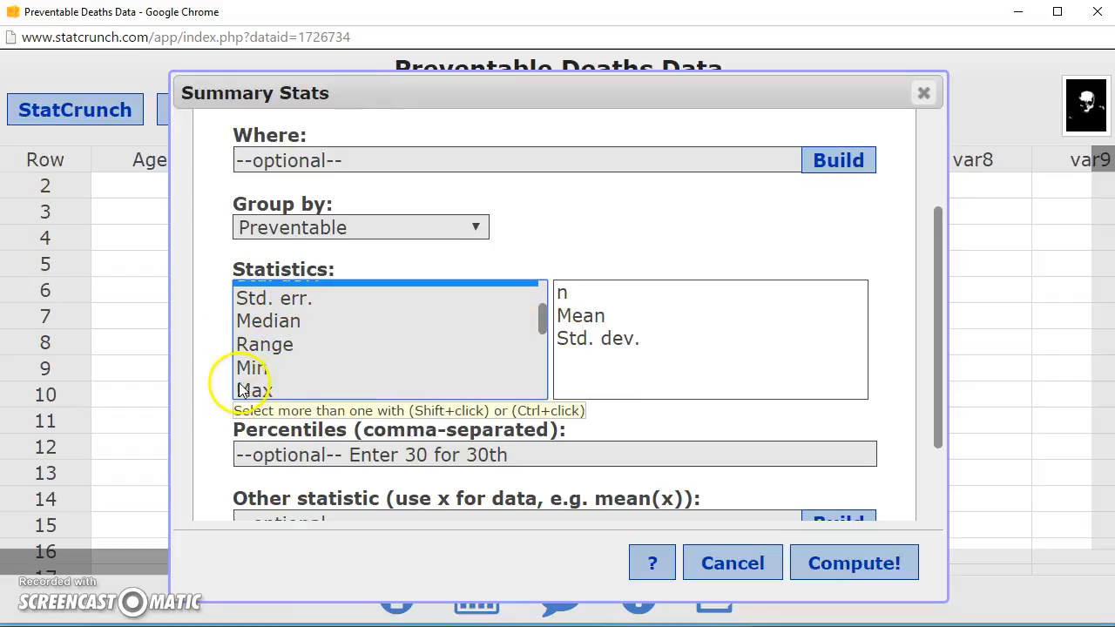
{"action": "left_click_drag", "start_coordinate": [540, 319], "coordinate": [539, 350]}
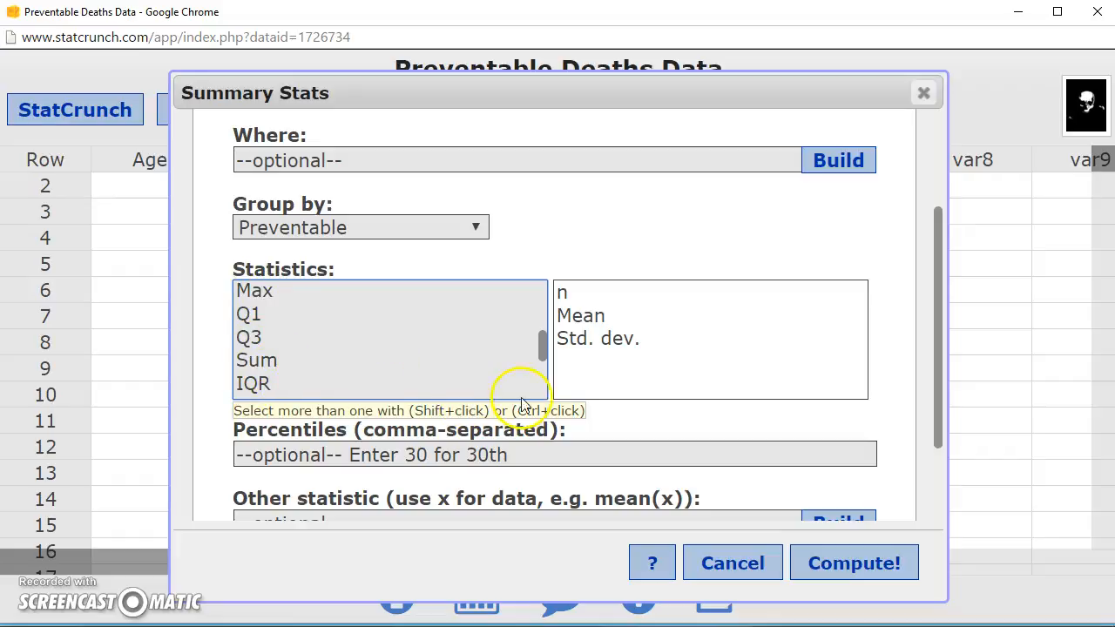
{"action": "left_click_drag", "start_coordinate": [543, 349], "coordinate": [545, 293]}
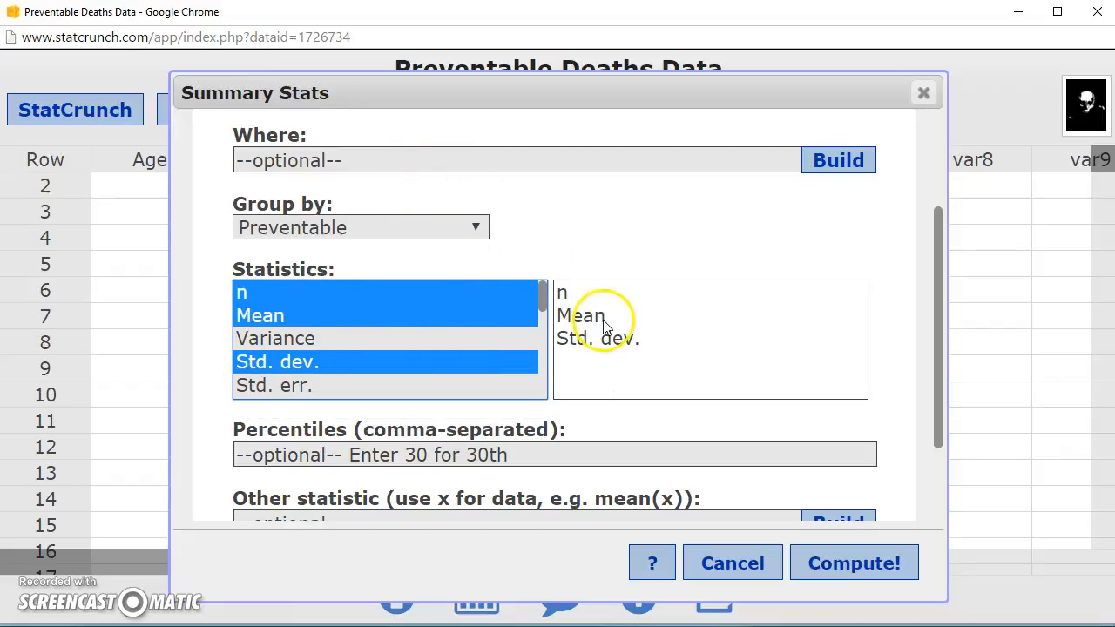
{"action": "scroll", "coordinate": [680, 287], "scroll_direction": "up", "scroll_amount": 1}
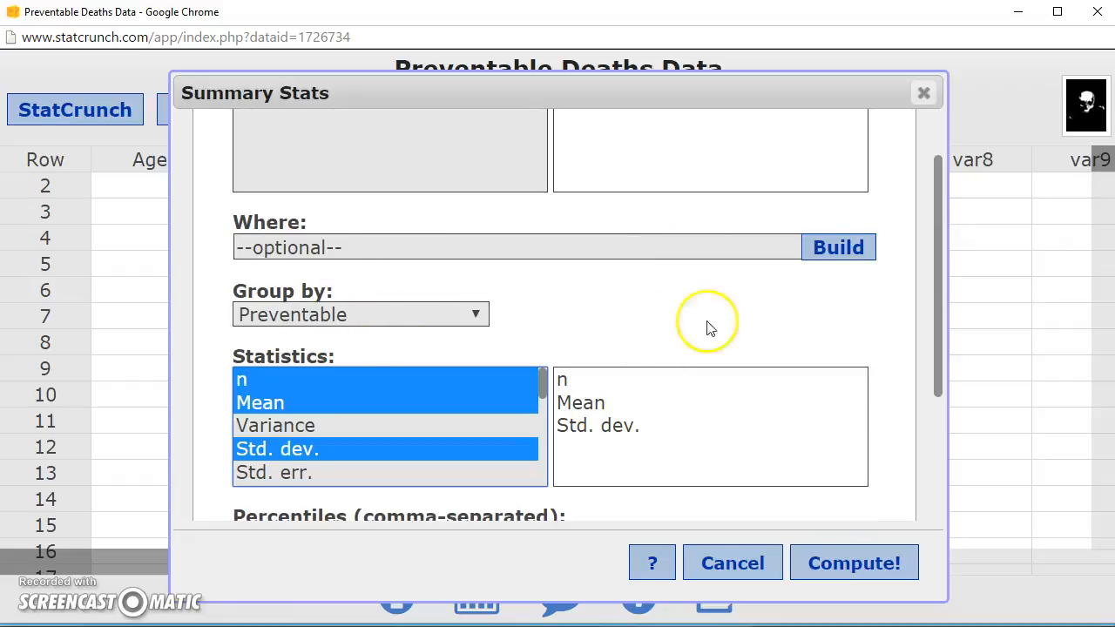
{"action": "scroll", "coordinate": [708, 325], "scroll_direction": "down", "scroll_amount": 2}
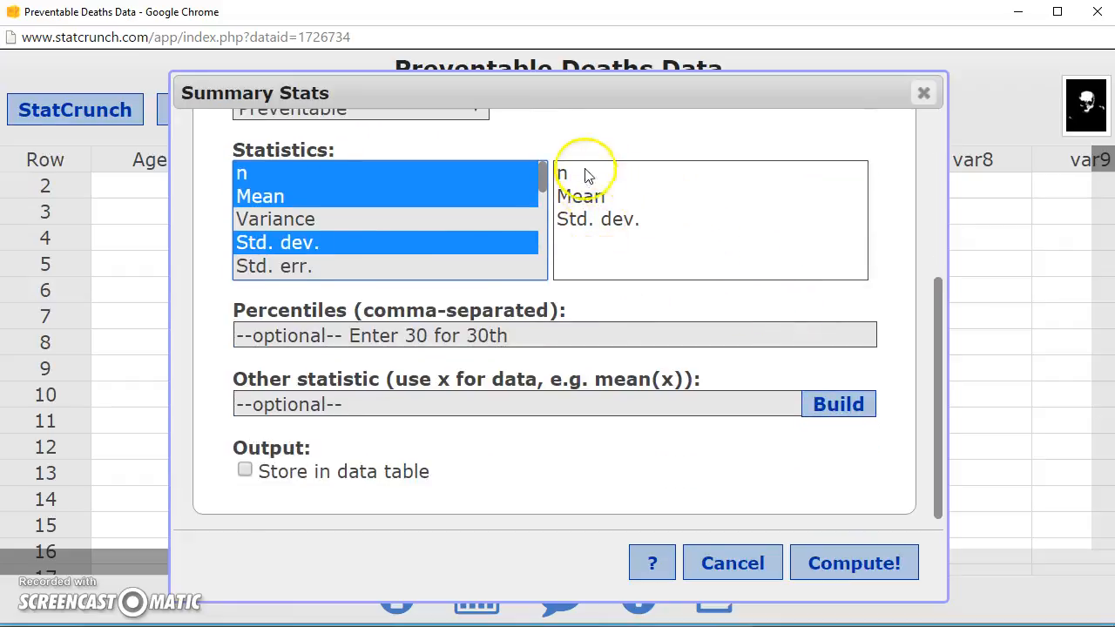
{"action": "left_click", "coordinate": [863, 564]}
Reposition the summary results window and examine the mean ages of the False and True groups.
{"action": "scroll", "coordinate": [807, 482], "scroll_direction": "down", "scroll_amount": 1}
{"action": "left_click_drag", "start_coordinate": [826, 237], "coordinate": [407, 205]}
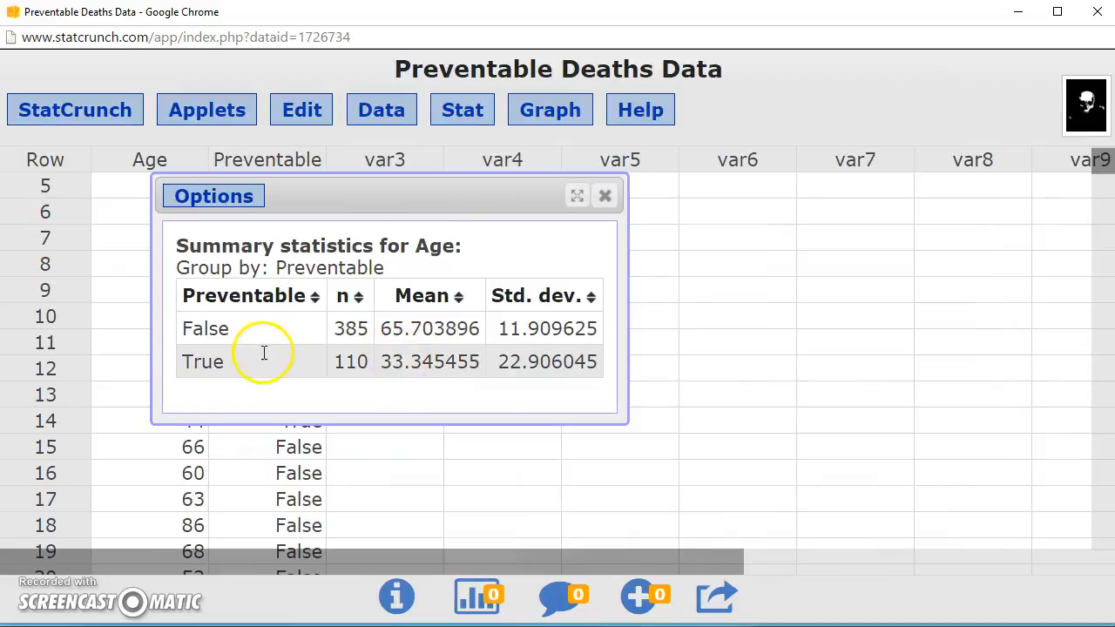
{"action": "left_click_drag", "start_coordinate": [188, 247], "coordinate": [439, 248]}
{"action": "left_click_drag", "start_coordinate": [189, 268], "coordinate": [384, 269]}
{"action": "left_click", "coordinate": [385, 269]}
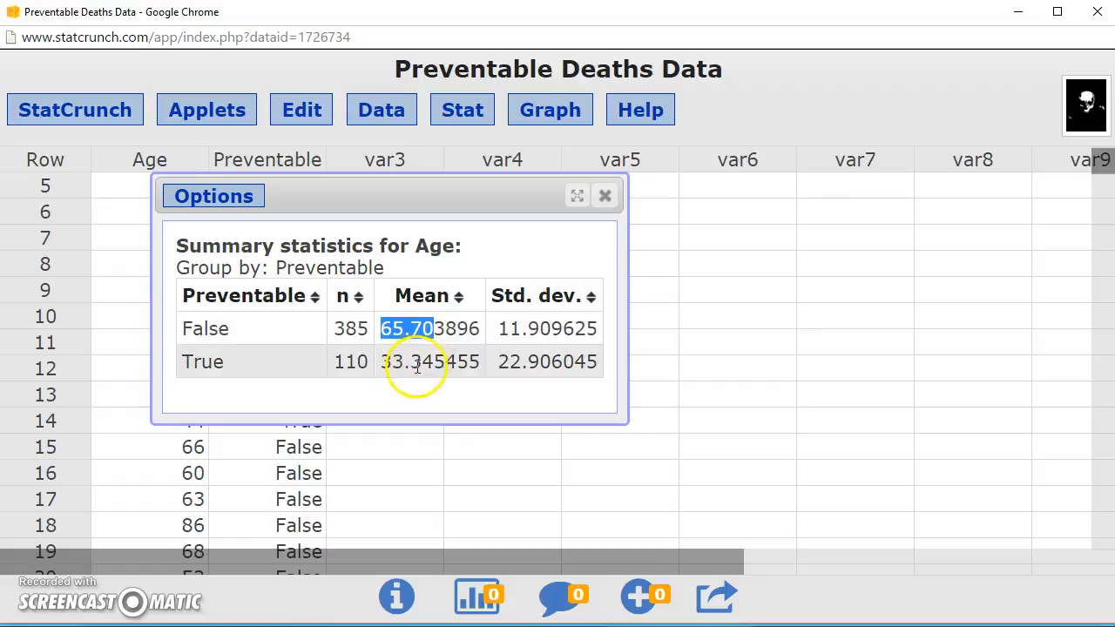
{"action": "left_click", "coordinate": [384, 362]}
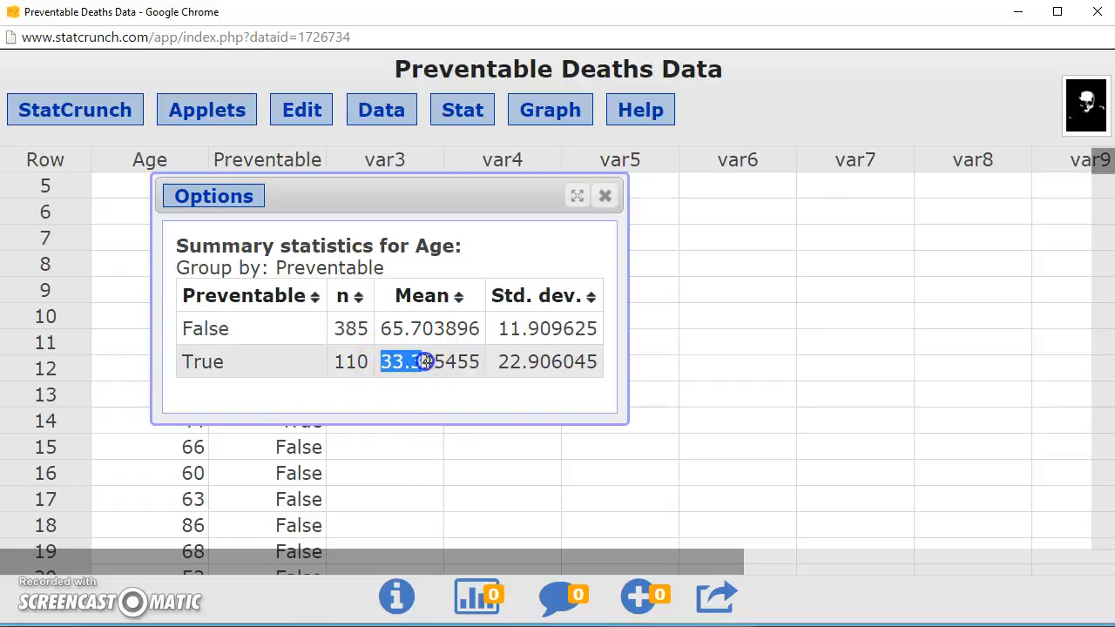
{"action": "left_click_drag", "start_coordinate": [466, 205], "coordinate": [673, 199]}
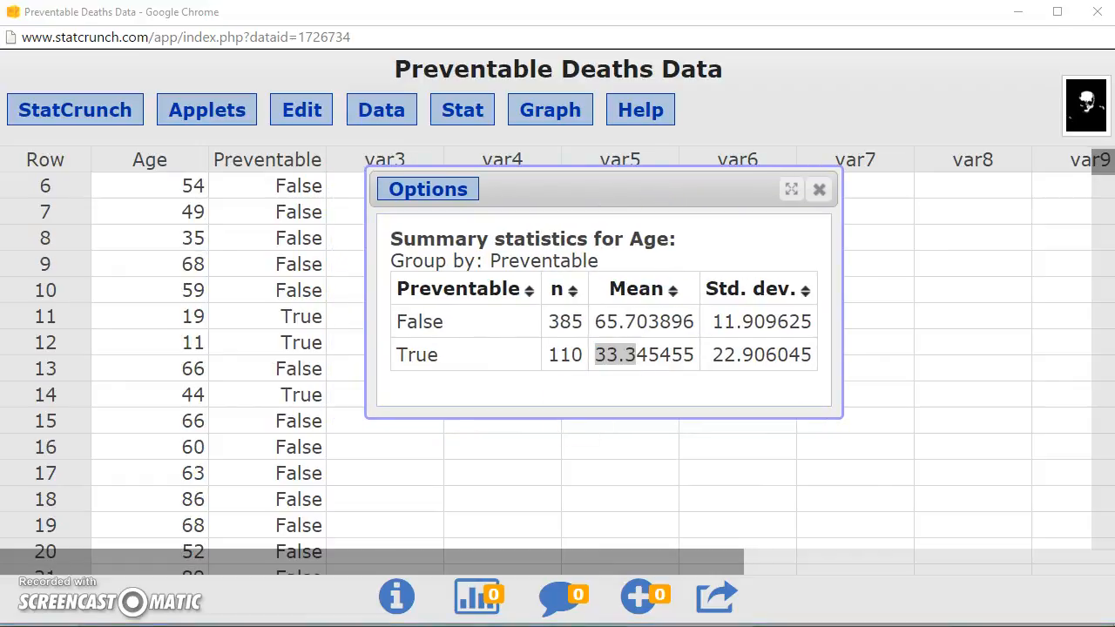
Switch to the quiz and answer 65.7 for all other deaths and 33.3 for preventable deaths.
{"action": "key", "text": "alt+Tab"}
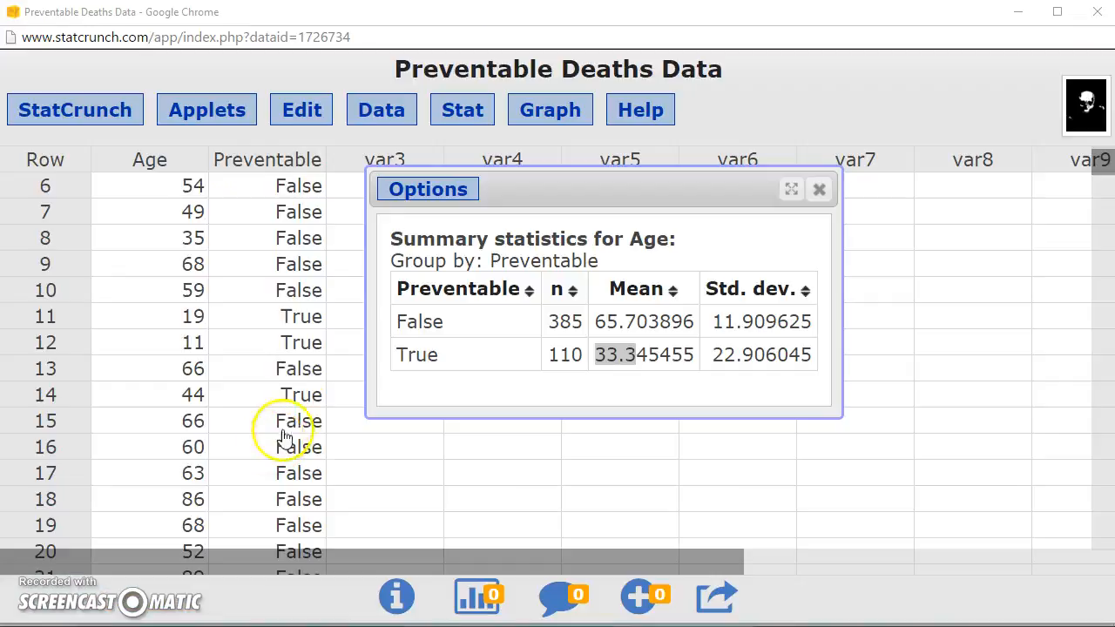
{"action": "left_click", "coordinate": [296, 406]}
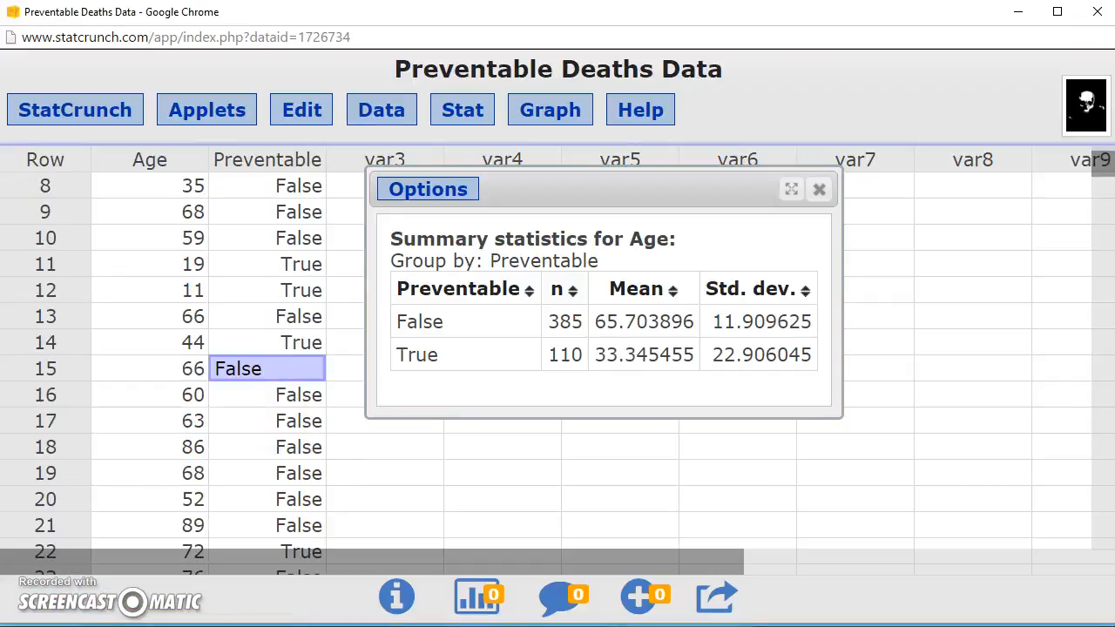
{"action": "key", "text": "alt+Tab"}
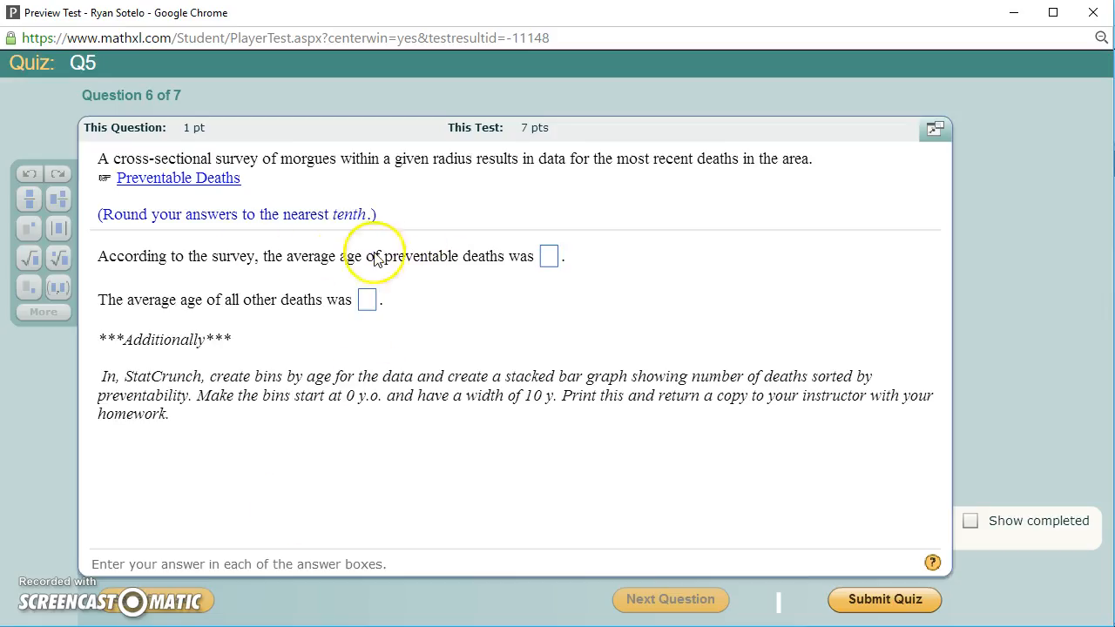
{"action": "left_click", "coordinate": [367, 300]}
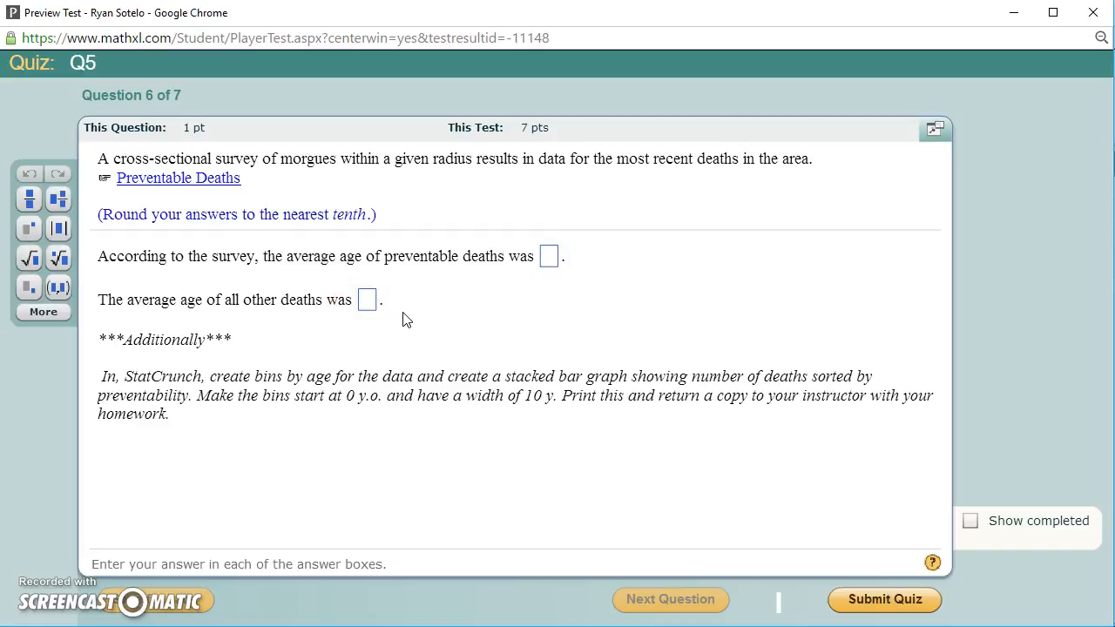
{"action": "type", "text": "65.7"}
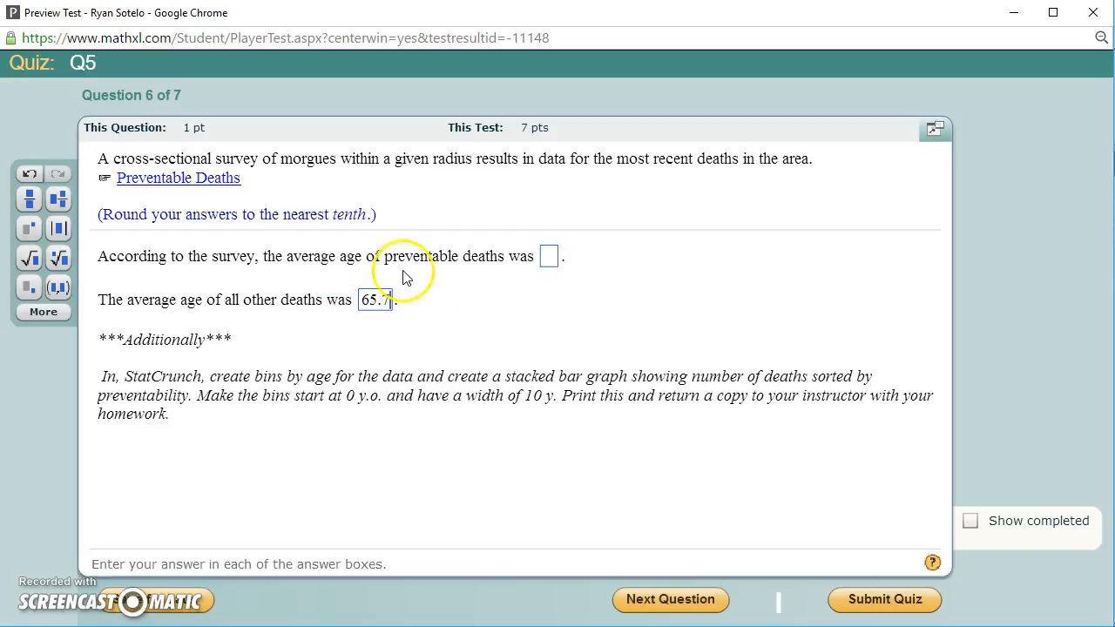
{"action": "left_click", "coordinate": [550, 256]}
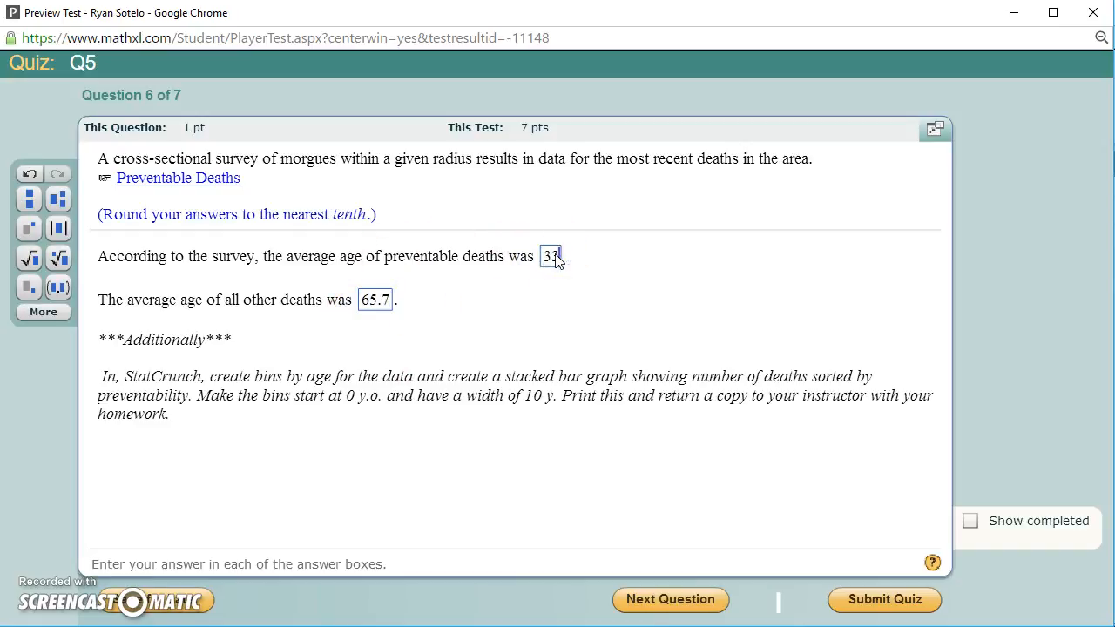
{"action": "left_click", "coordinate": [512, 447]}
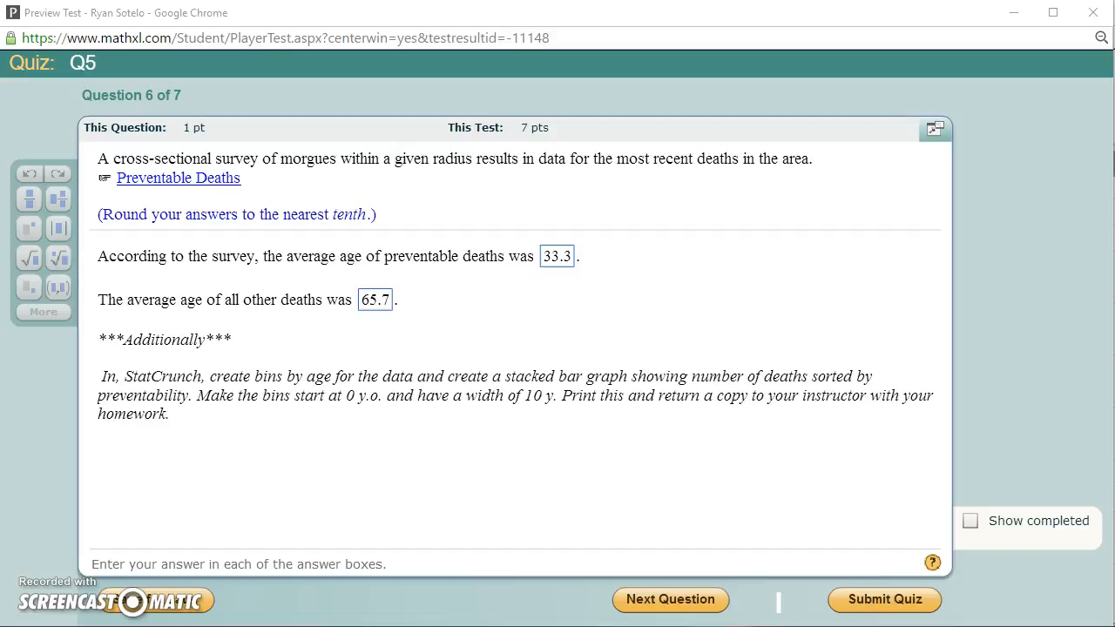
Switch back to StatCrunch and move the summary results window farther from the Age and Preventable columns.
{"action": "key", "text": "alt+Tab"}
{"action": "scroll", "coordinate": [343, 408], "scroll_direction": "down", "scroll_amount": 1}
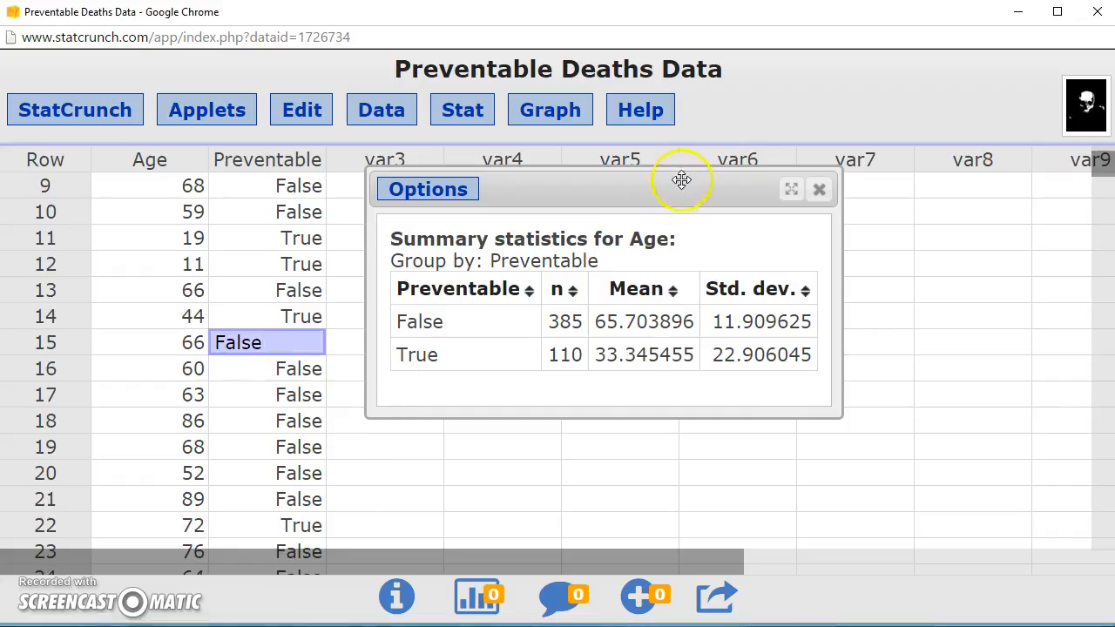
{"action": "left_click_drag", "start_coordinate": [598, 183], "coordinate": [788, 251]}
{"action": "scroll", "coordinate": [149, 274], "scroll_direction": "down", "scroll_amount": 3}
{"action": "scroll", "coordinate": [397, 301], "scroll_direction": "down", "scroll_amount": 4}
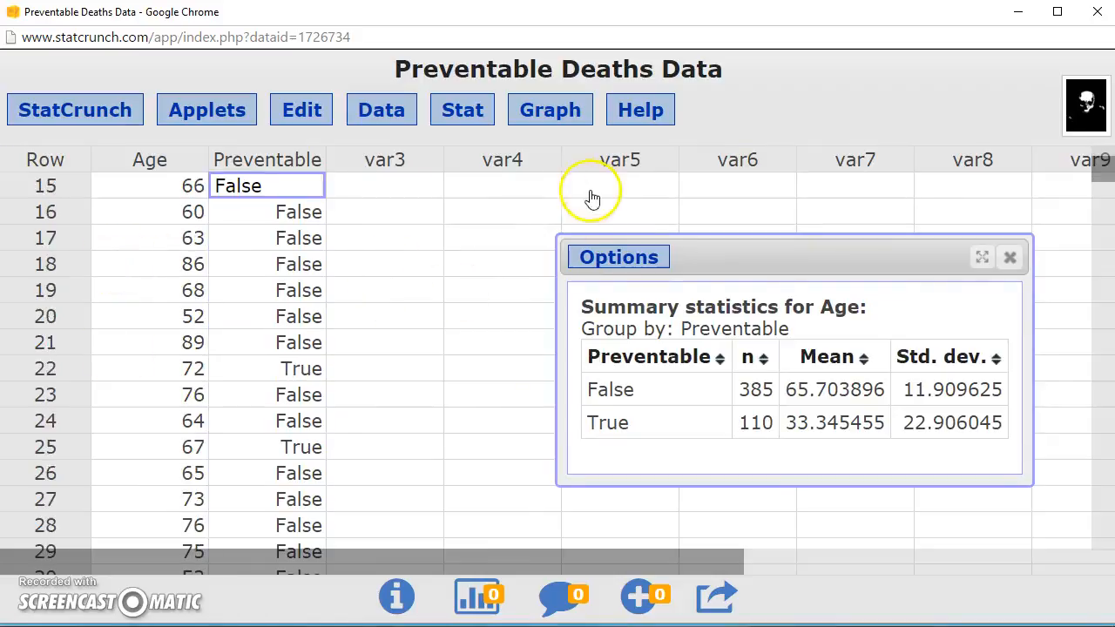
{"action": "left_click", "coordinate": [555, 113]}
{"action": "mouse_move", "coordinate": [515, 144]}
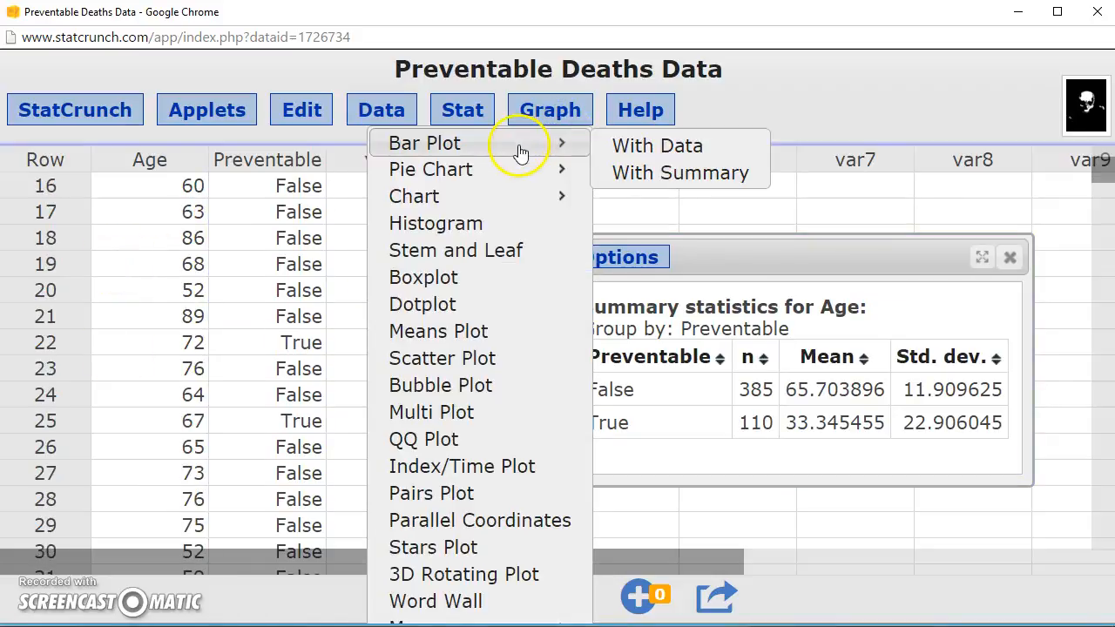
{"action": "left_click", "coordinate": [634, 145]}
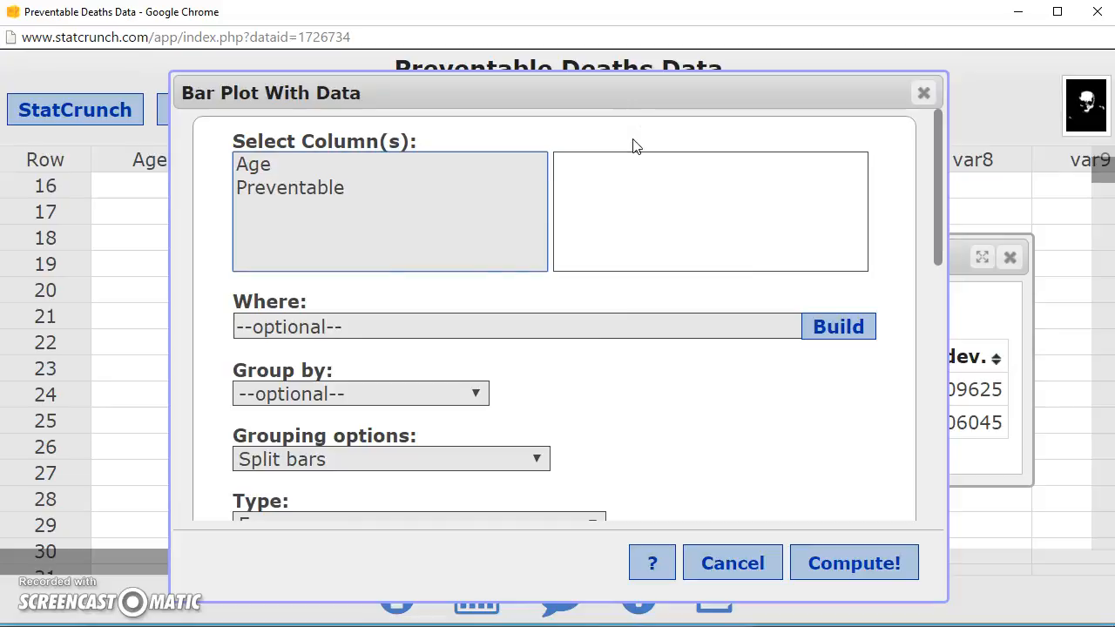
{"action": "left_click", "coordinate": [358, 164]}
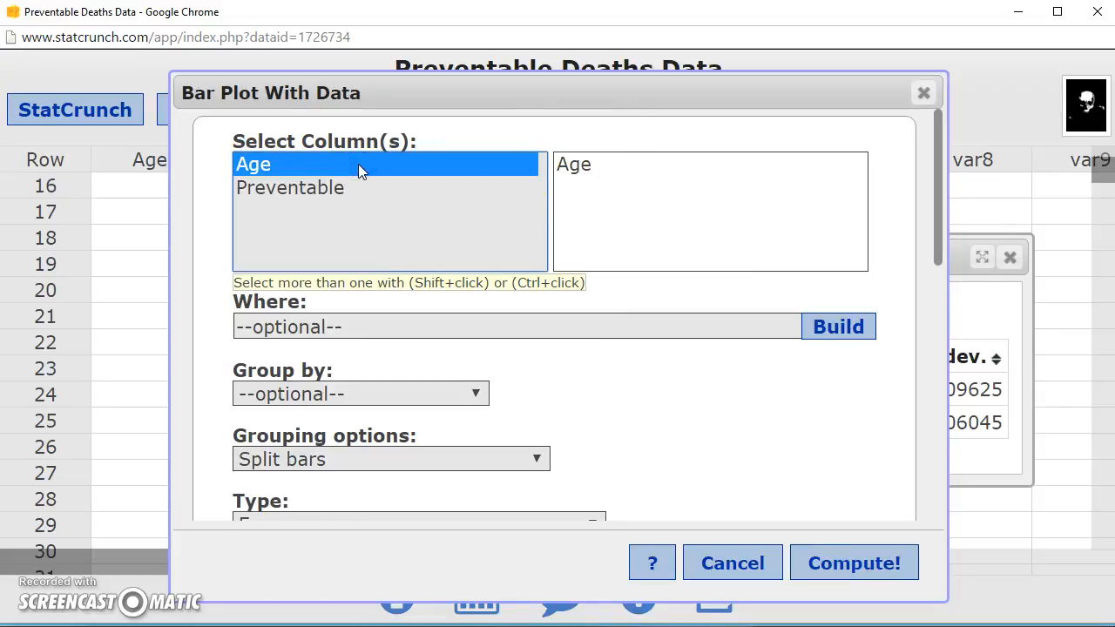
{"action": "left_click", "coordinate": [733, 564]}
Examine the Age and Preventable values through the rows of the data table.
{"action": "scroll", "coordinate": [249, 212], "scroll_direction": "down", "scroll_amount": 1}
{"action": "scroll", "coordinate": [244, 218], "scroll_direction": "up", "scroll_amount": 1}
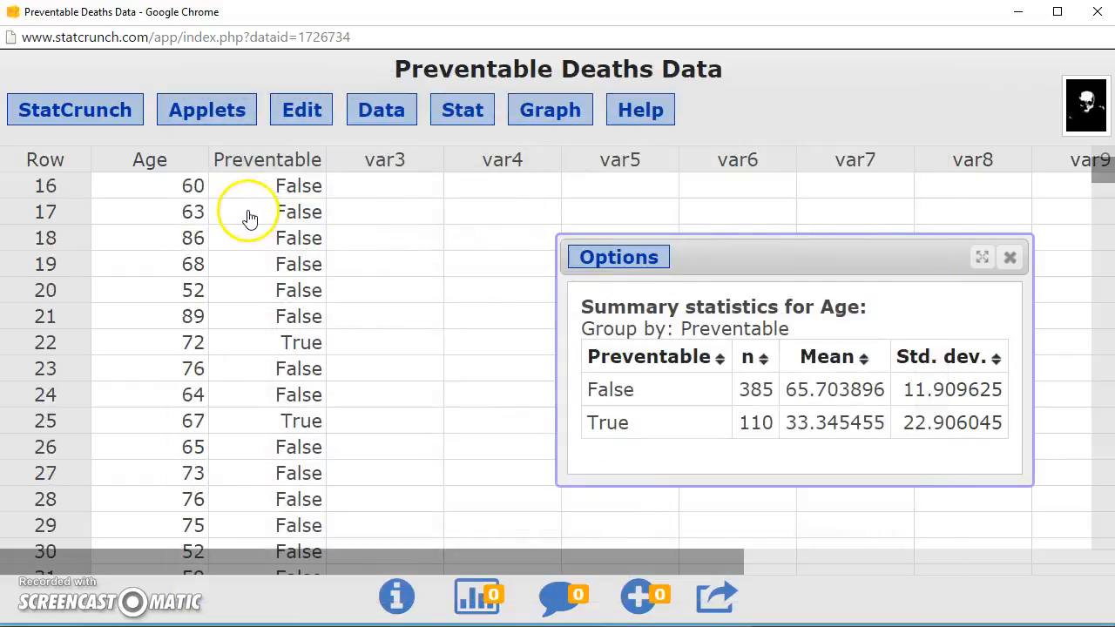
{"action": "scroll", "coordinate": [157, 262], "scroll_direction": "down", "scroll_amount": 2}
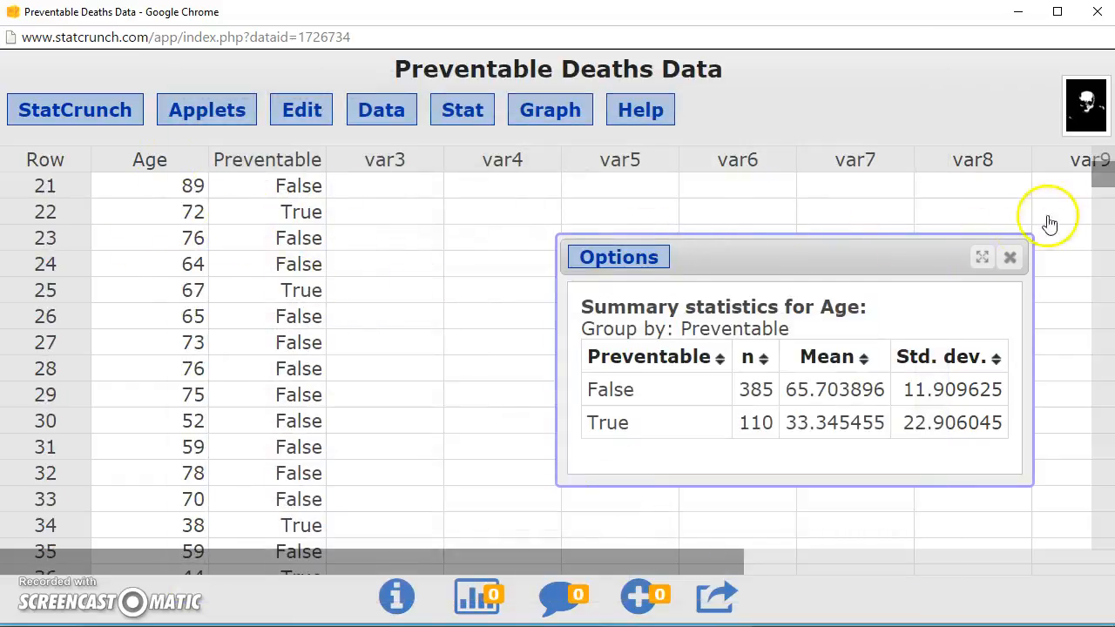
{"action": "scroll", "coordinate": [1104, 190], "scroll_direction": "down", "scroll_amount": 1}
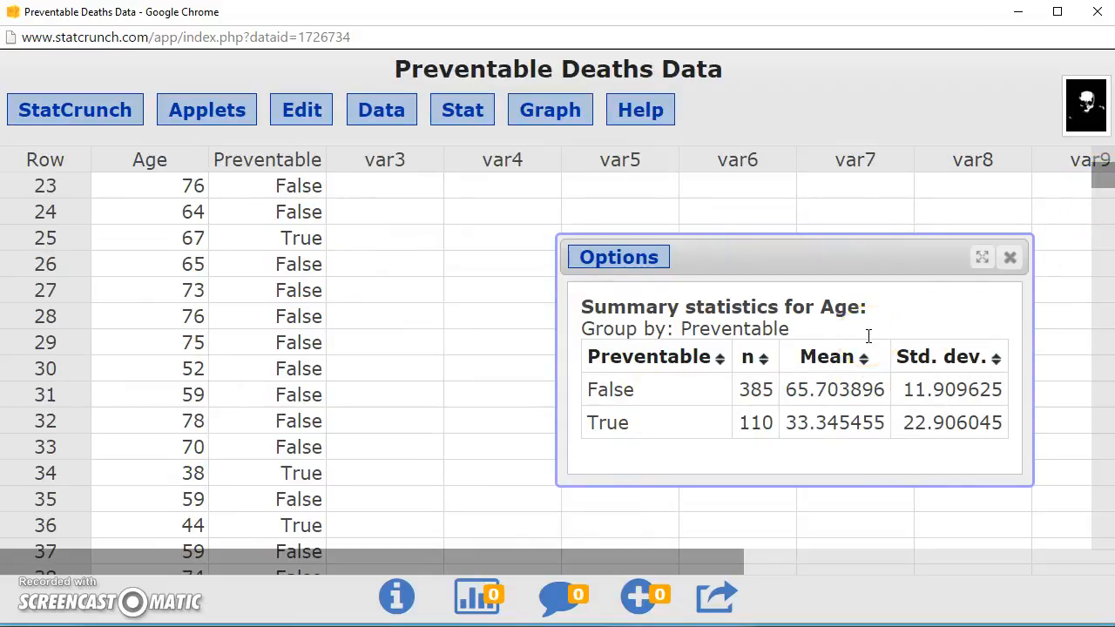
{"action": "scroll", "coordinate": [379, 308], "scroll_direction": "down", "scroll_amount": 3}
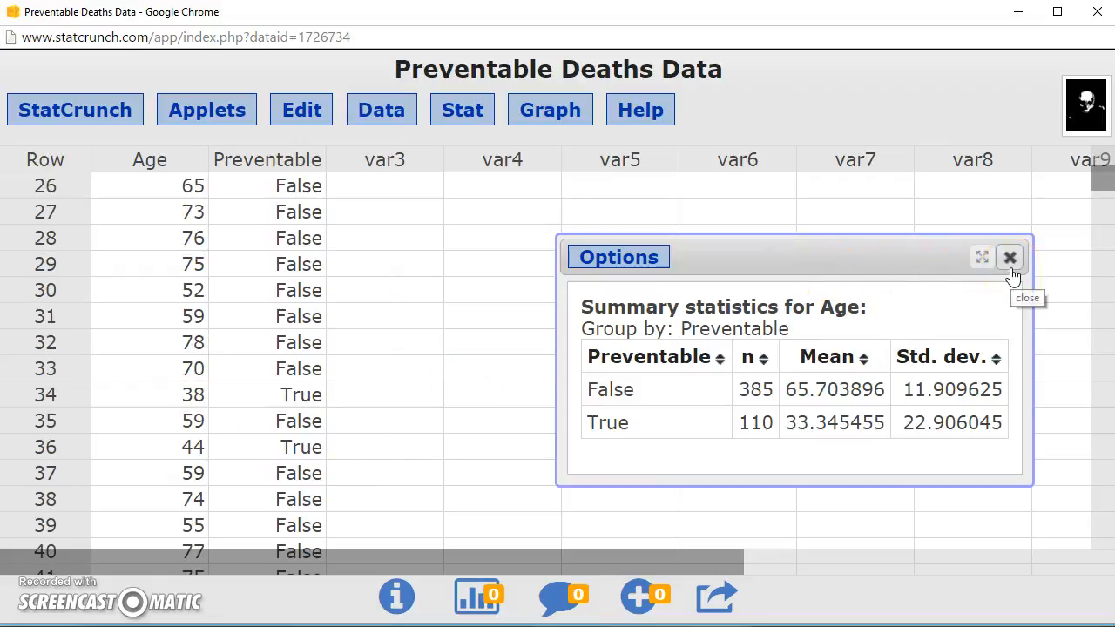
{"action": "scroll", "coordinate": [262, 349], "scroll_direction": "down", "scroll_amount": 3}
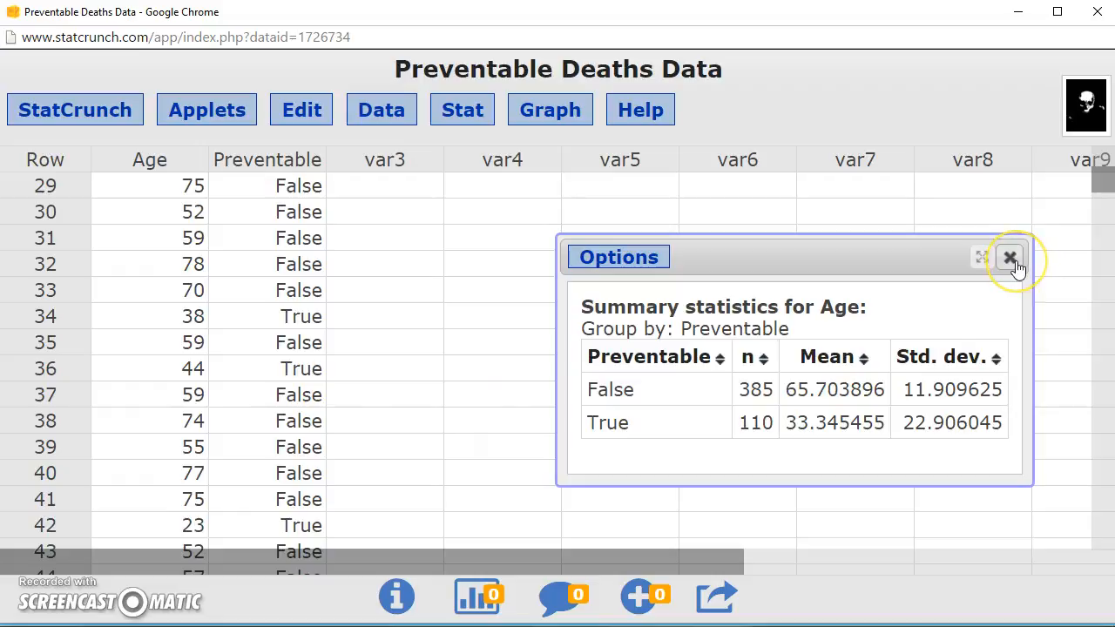
{"action": "scroll", "coordinate": [249, 304], "scroll_direction": "down", "scroll_amount": 3}
{"action": "scroll", "coordinate": [249, 305], "scroll_direction": "up", "scroll_amount": 11}
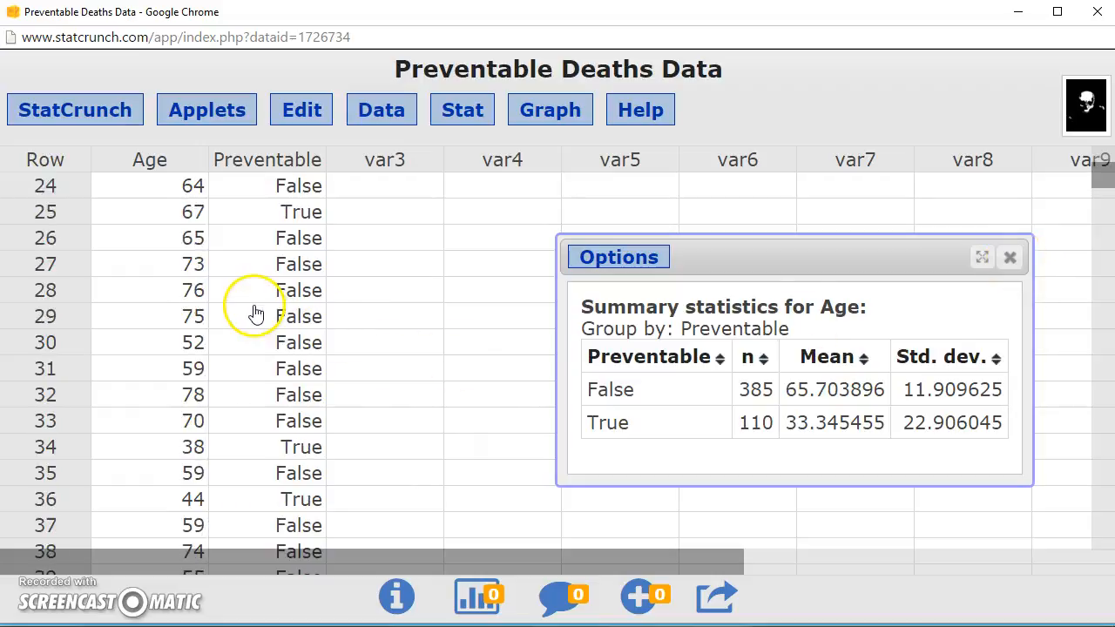
{"action": "left_click_drag", "start_coordinate": [1103, 179], "coordinate": [1106, 152]}
{"action": "scroll", "coordinate": [353, 230], "scroll_direction": "down", "scroll_amount": 4}
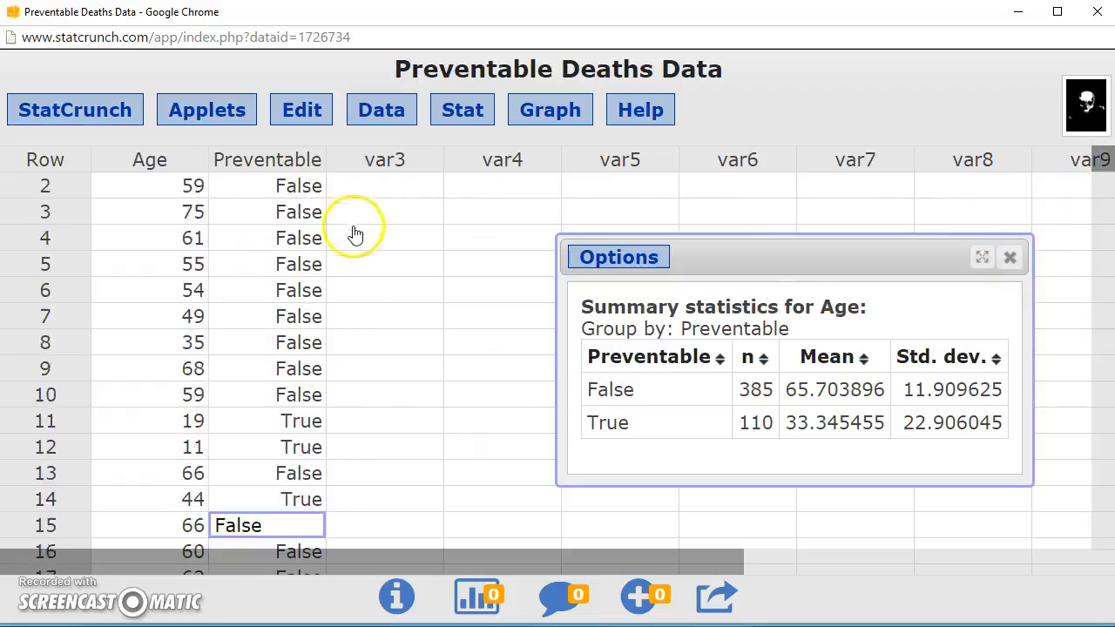
{"action": "scroll", "coordinate": [201, 199], "scroll_direction": "down", "scroll_amount": 10}
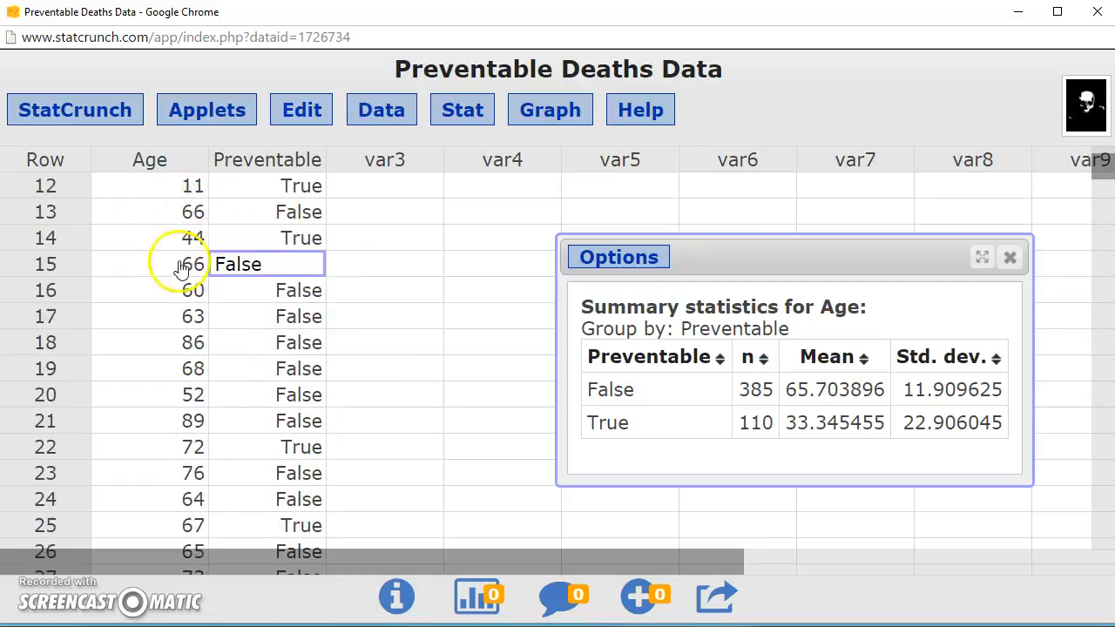
{"action": "scroll", "coordinate": [177, 281], "scroll_direction": "down", "scroll_amount": 10}
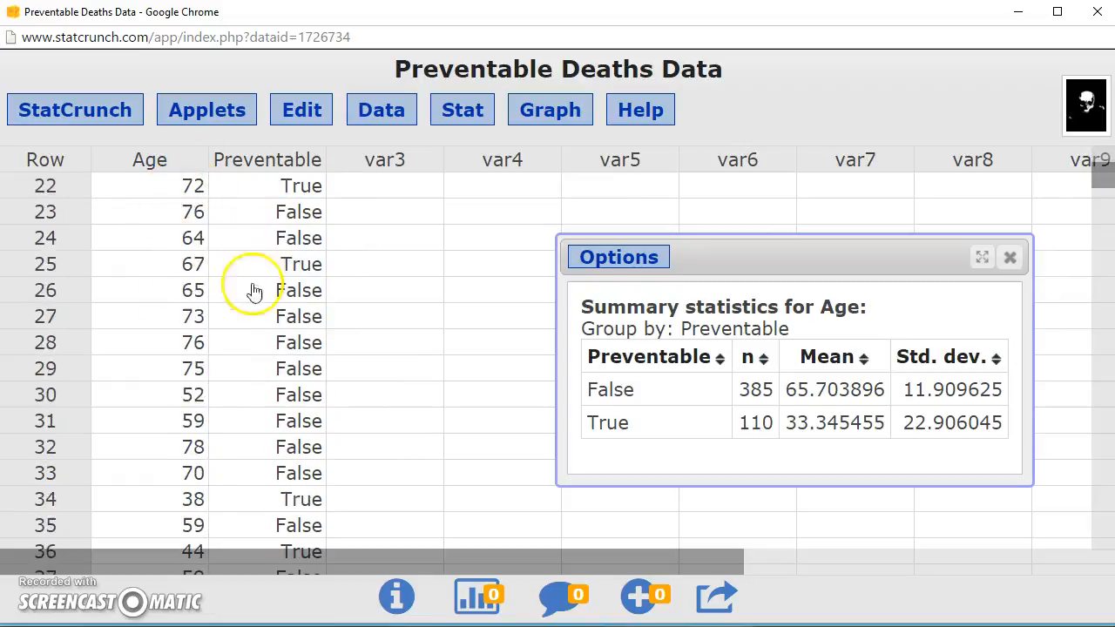
{"action": "scroll", "coordinate": [214, 421], "scroll_direction": "down", "scroll_amount": 10}
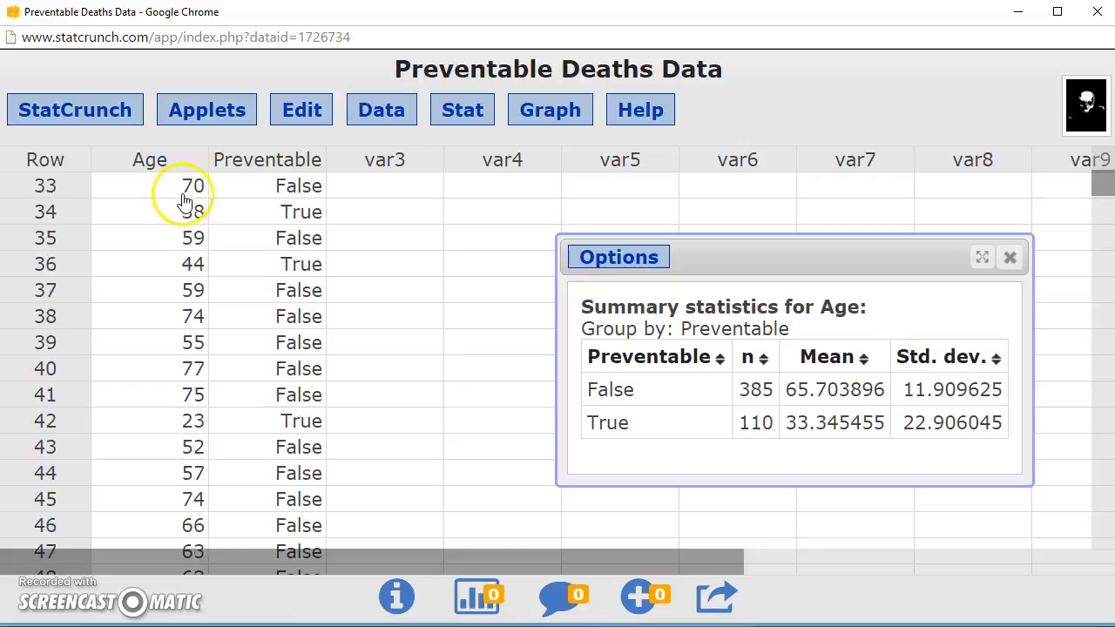
Start binning a data column and choose Age as the column to bin.
{"action": "scroll", "coordinate": [183, 320], "scroll_direction": "down", "scroll_amount": 7}
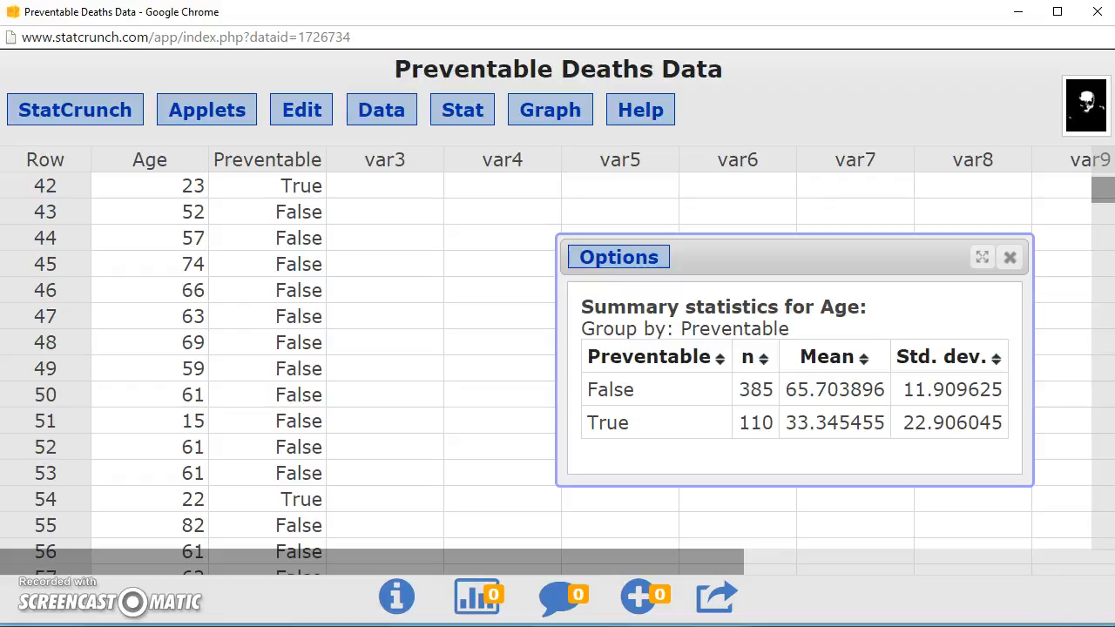
{"action": "left_click_drag", "start_coordinate": [1105, 199], "coordinate": [1105, 161]}
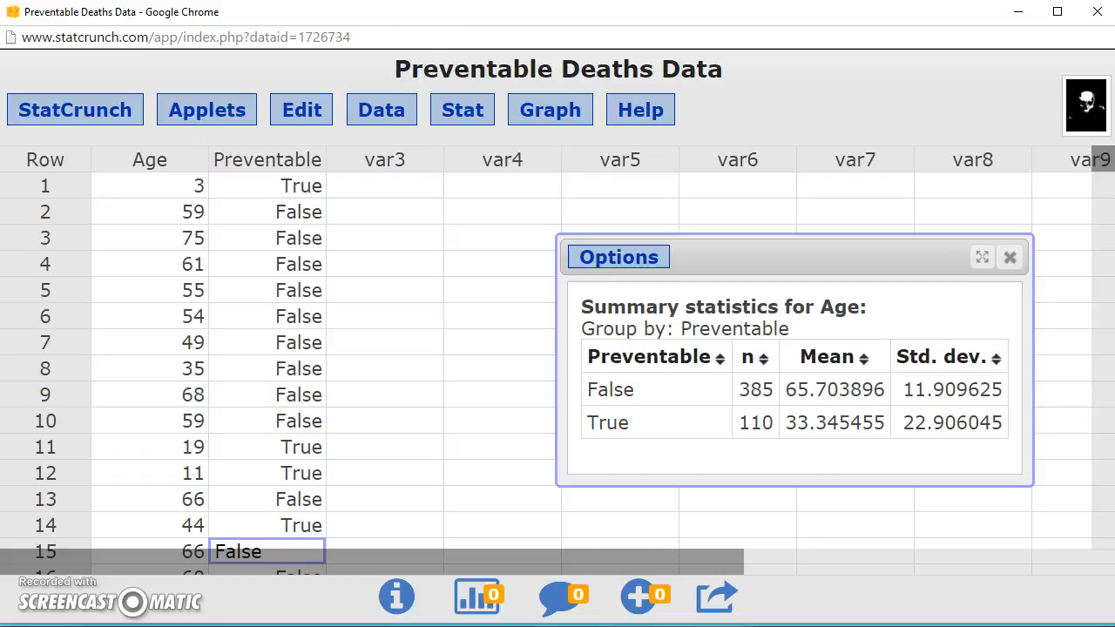
{"action": "scroll", "coordinate": [262, 289], "scroll_direction": "down", "scroll_amount": 1}
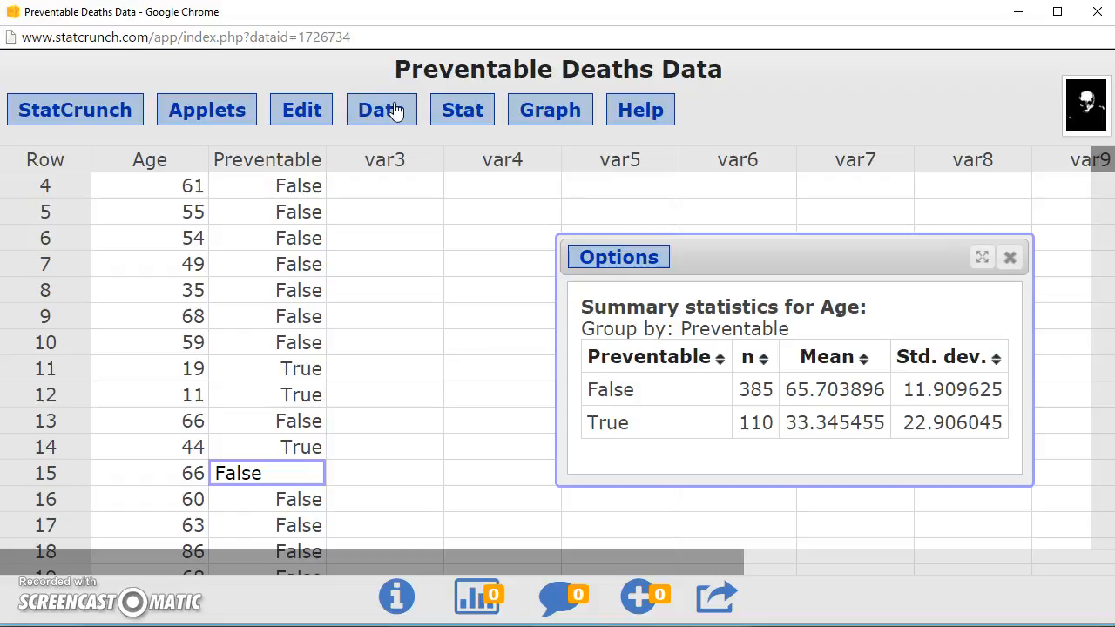
{"action": "left_click", "coordinate": [386, 107]}
{"action": "left_click", "coordinate": [389, 120]}
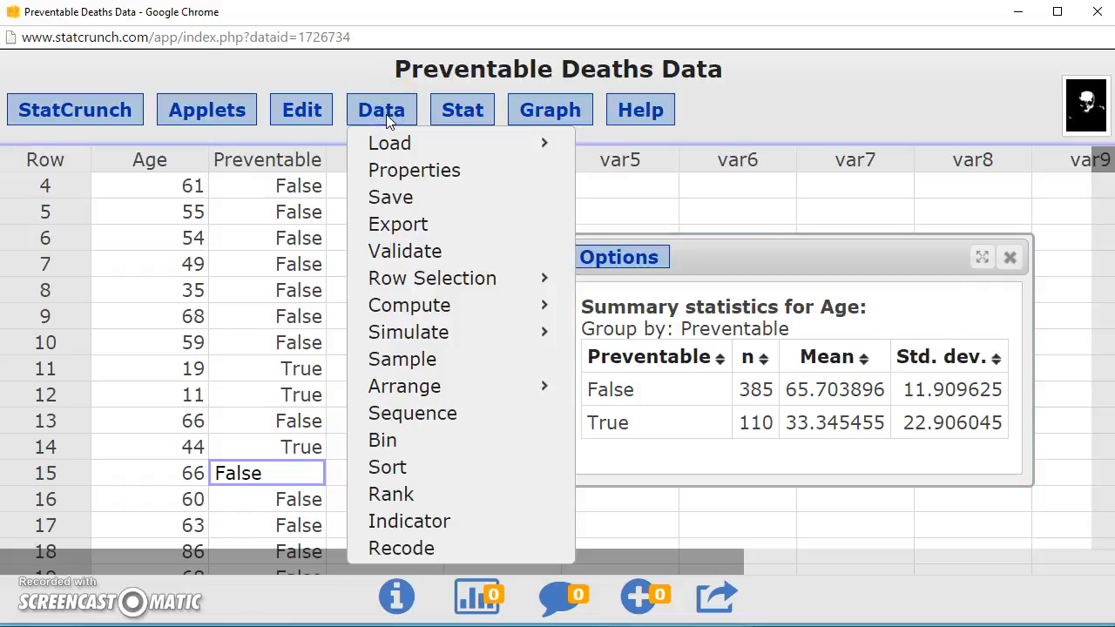
{"action": "left_click", "coordinate": [383, 442]}
{"action": "left_click", "coordinate": [446, 146]}
{"action": "left_click", "coordinate": [446, 145]}
{"action": "left_click", "coordinate": [438, 164]}
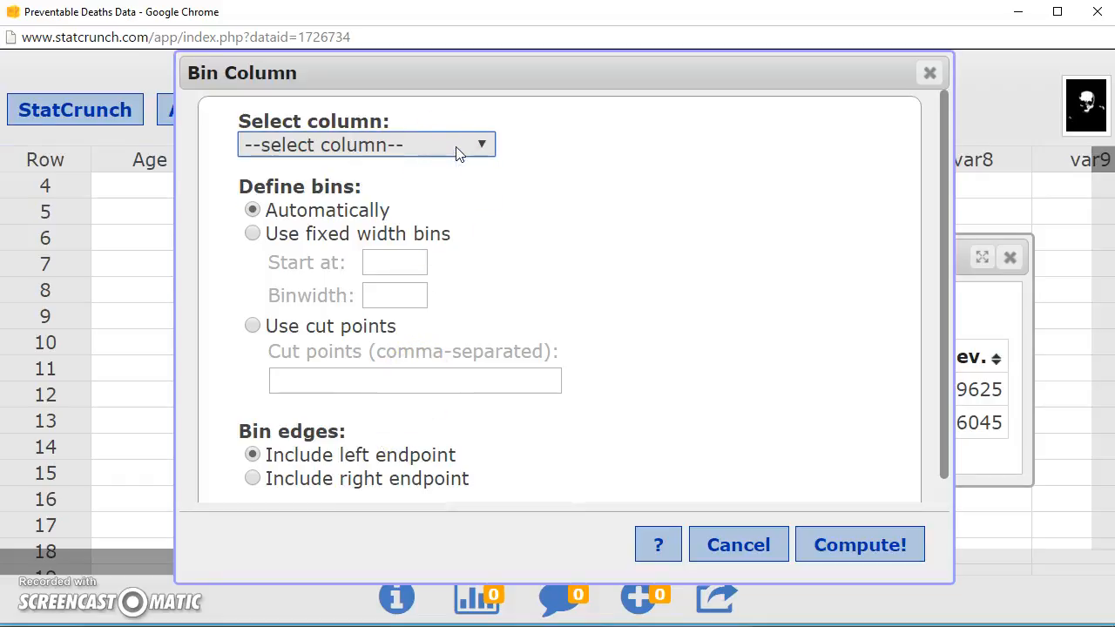
{"action": "left_click", "coordinate": [483, 144]}
{"action": "key", "text": "Down"}
{"action": "left_click", "coordinate": [506, 137]}
{"action": "left_click", "coordinate": [506, 145]}
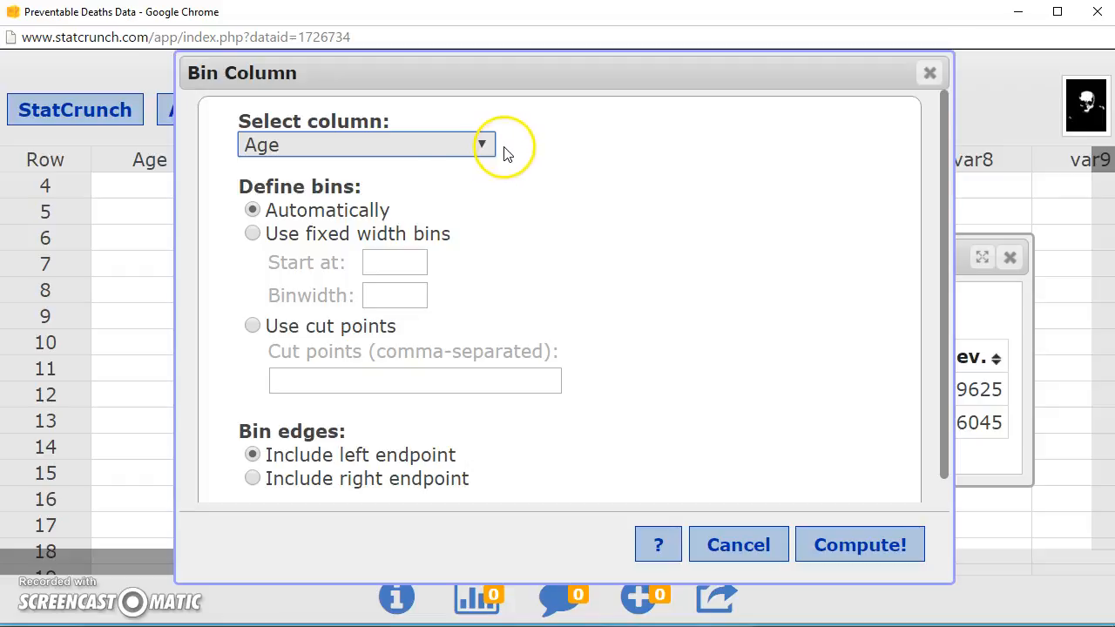
Define fixed width bins for Age starting at 0 with a binwidth of 10 and compute the new column.
{"action": "left_click", "coordinate": [252, 234]}
{"action": "left_click", "coordinate": [400, 262]}
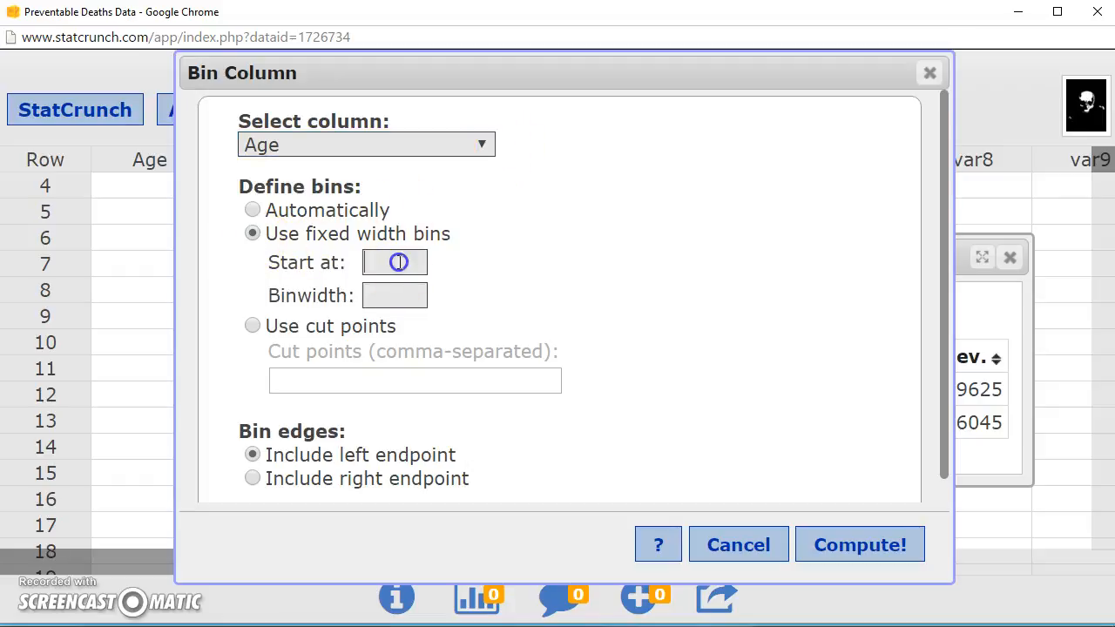
{"action": "type", "text": "0"}
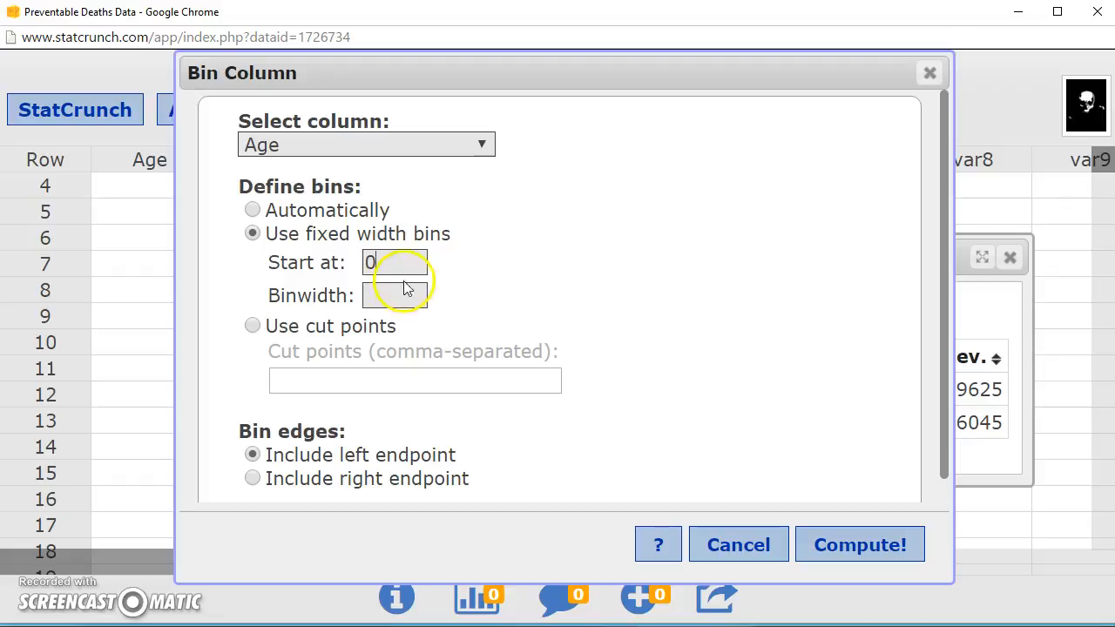
{"action": "left_click", "coordinate": [391, 296]}
{"action": "type", "text": "10"}
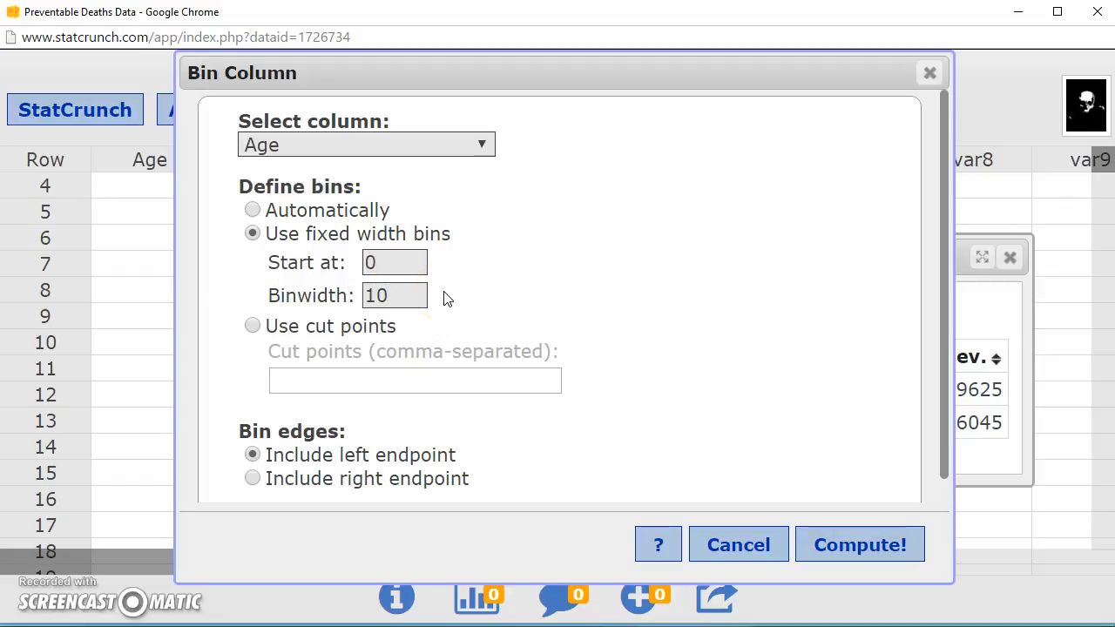
{"action": "left_click", "coordinate": [819, 545]}
Examine the bin assigned to each age in the new Bin(Age) column.
{"action": "scroll", "coordinate": [796, 511], "scroll_direction": "down", "scroll_amount": 3}
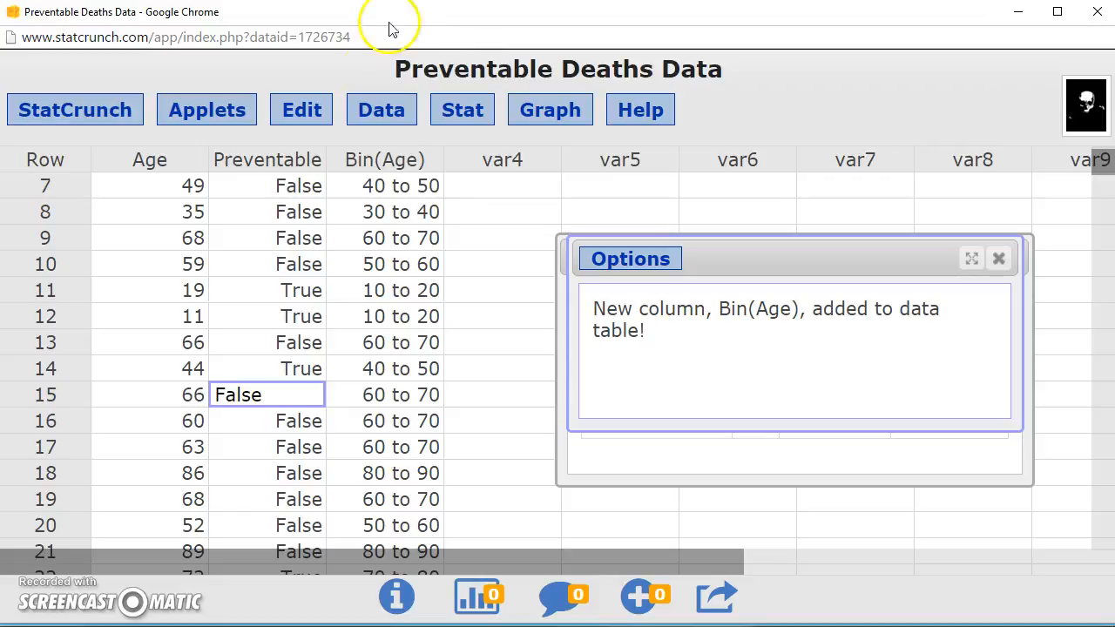
{"action": "scroll", "coordinate": [198, 233], "scroll_direction": "down", "scroll_amount": 1}
{"action": "scroll", "coordinate": [198, 234], "scroll_direction": "down", "scroll_amount": 4}
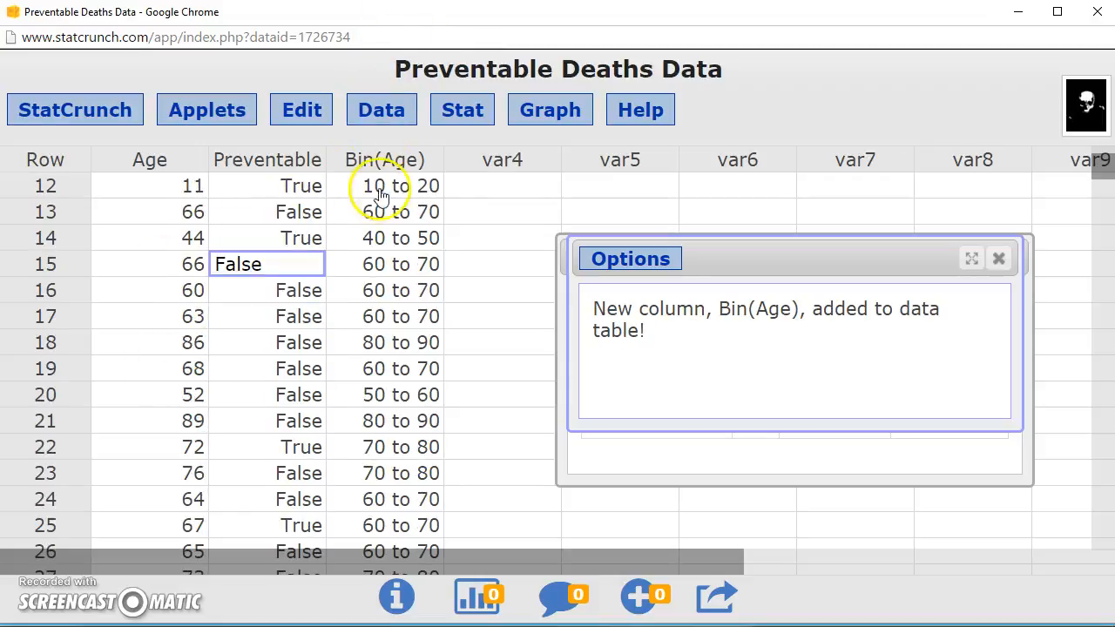
{"action": "scroll", "coordinate": [394, 353], "scroll_direction": "down", "scroll_amount": 2}
{"action": "scroll", "coordinate": [394, 353], "scroll_direction": "down", "scroll_amount": 2}
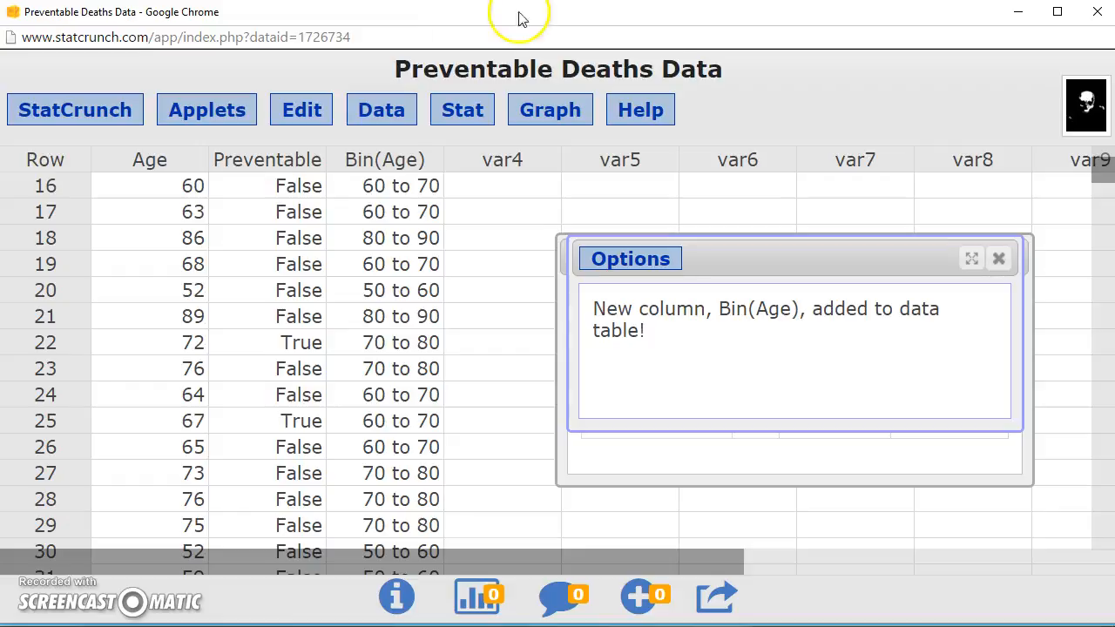
{"action": "scroll", "coordinate": [789, 188], "scroll_direction": "down", "scroll_amount": 1}
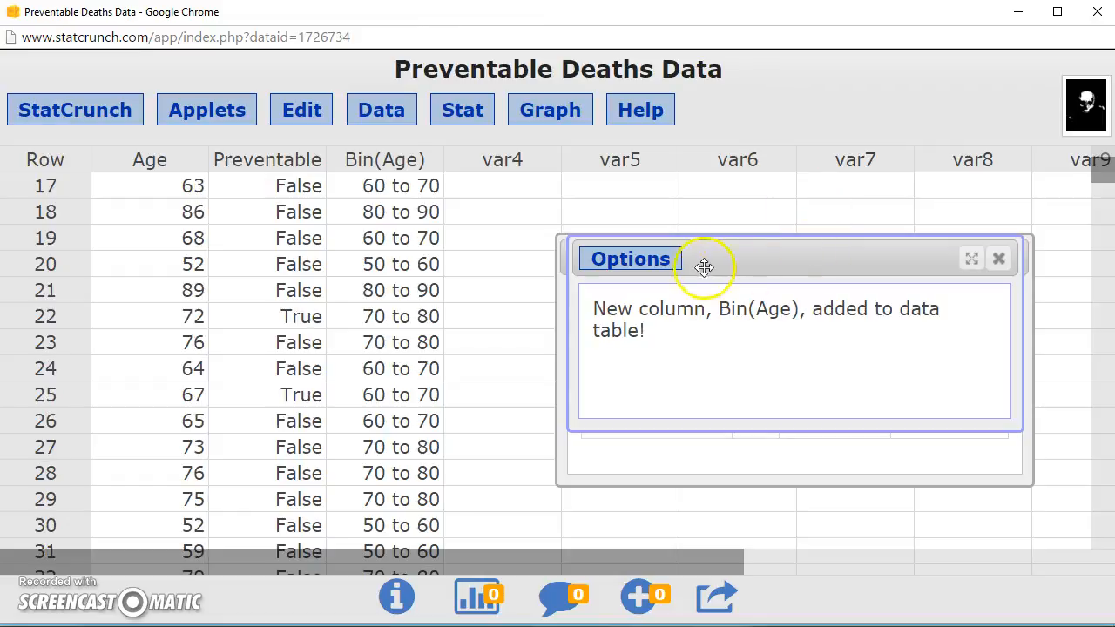
Close the new-column message window and the summary statistics window to clear the data table.
{"action": "left_click", "coordinate": [1002, 266]}
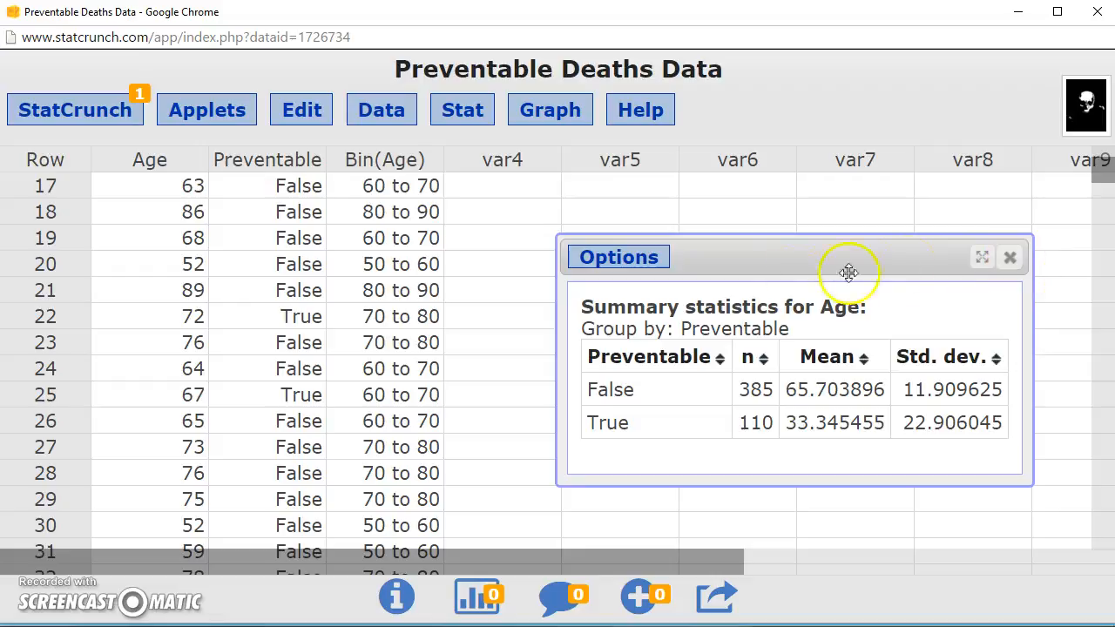
{"action": "left_click", "coordinate": [624, 258]}
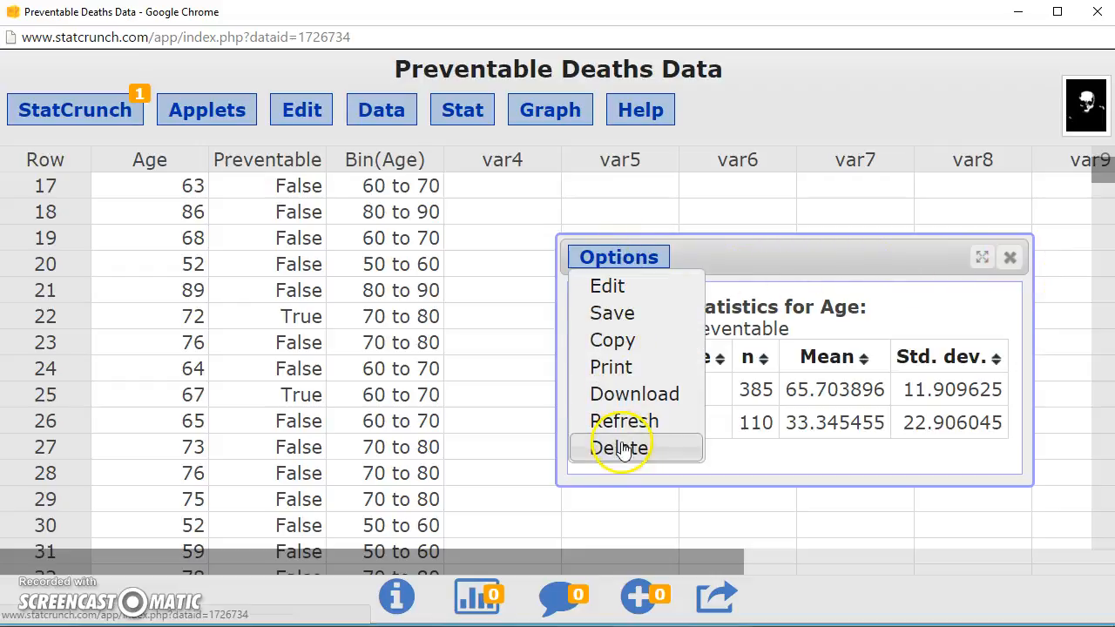
{"action": "left_click", "coordinate": [923, 253]}
{"action": "left_click", "coordinate": [1022, 268]}
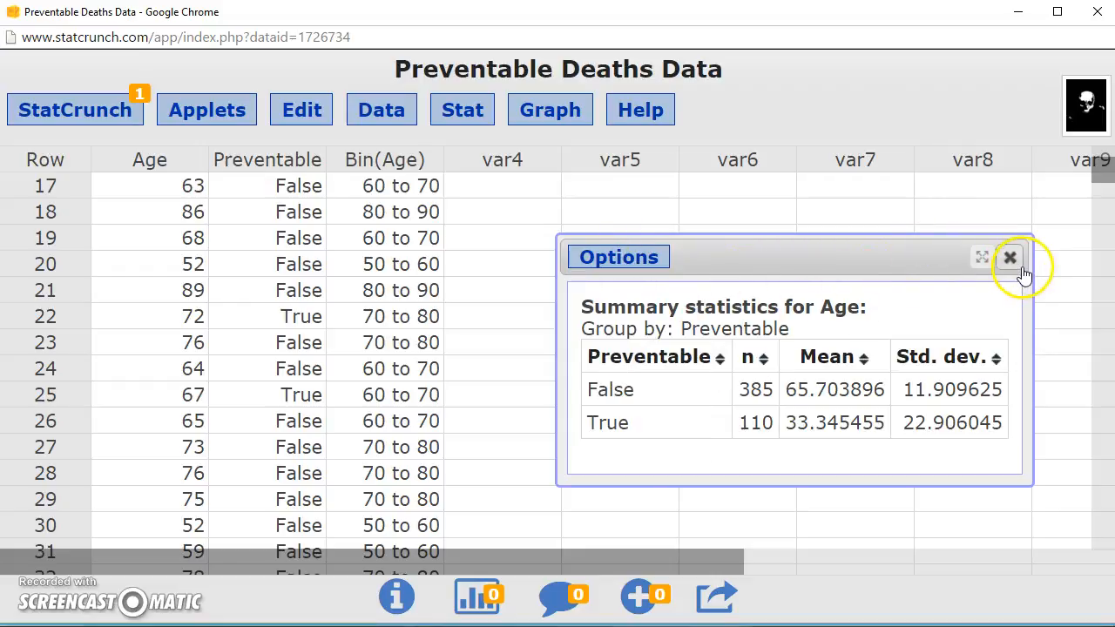
{"action": "scroll", "coordinate": [1016, 267], "scroll_direction": "down", "scroll_amount": 2}
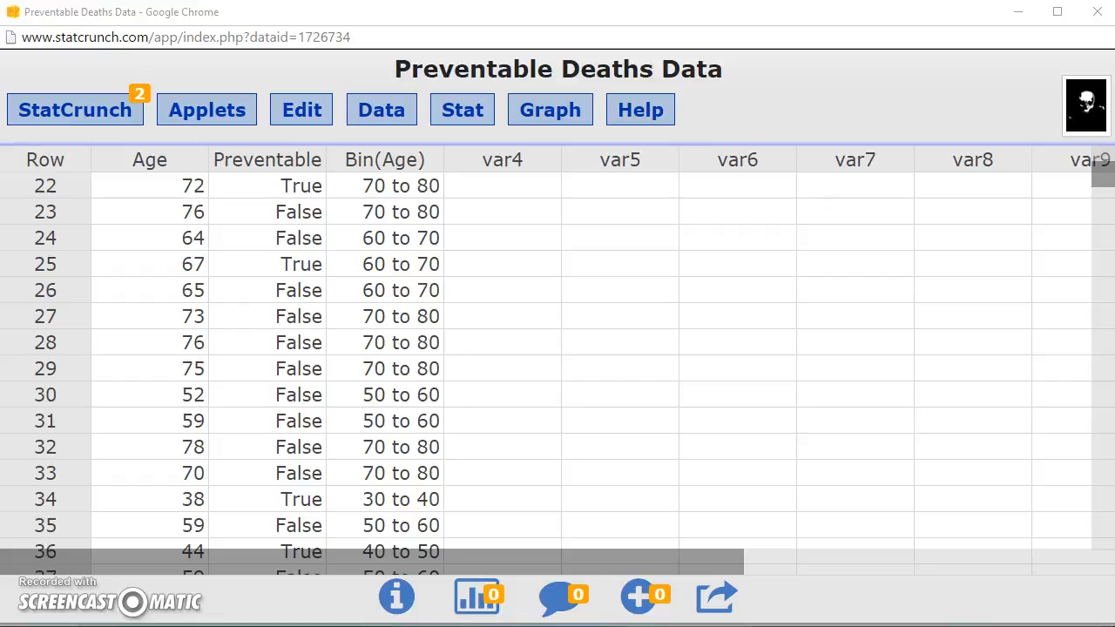
Switch to the quiz to reread the stacked bar graph instructions, and return to the StatCrunch data table.
{"action": "key", "text": "alt+Tab"}
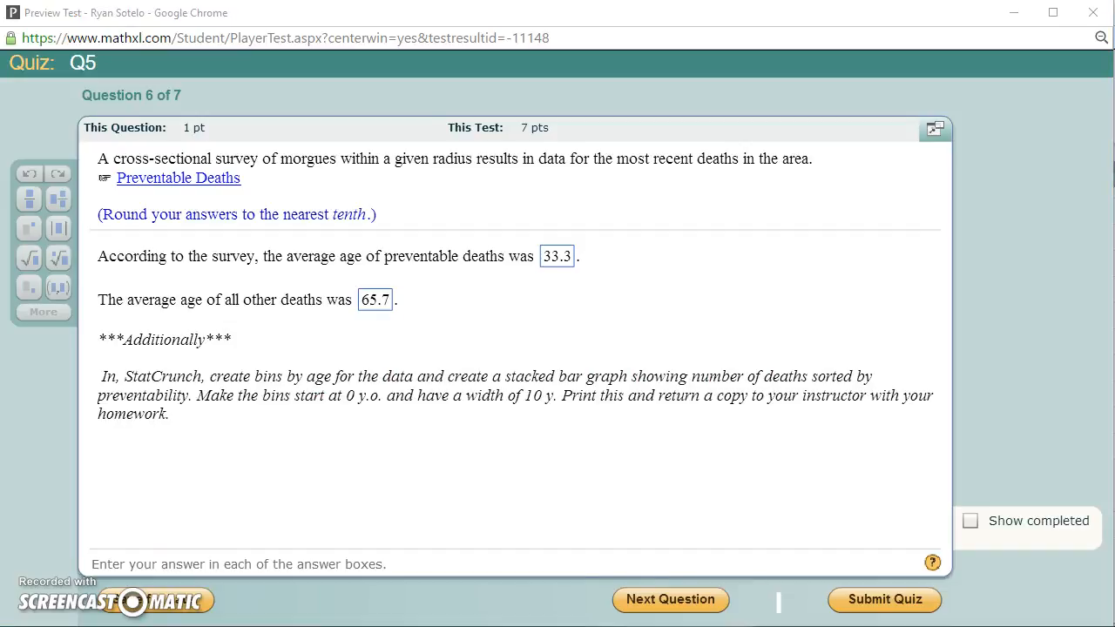
{"action": "scroll", "coordinate": [348, 261], "scroll_direction": "down", "scroll_amount": 1}
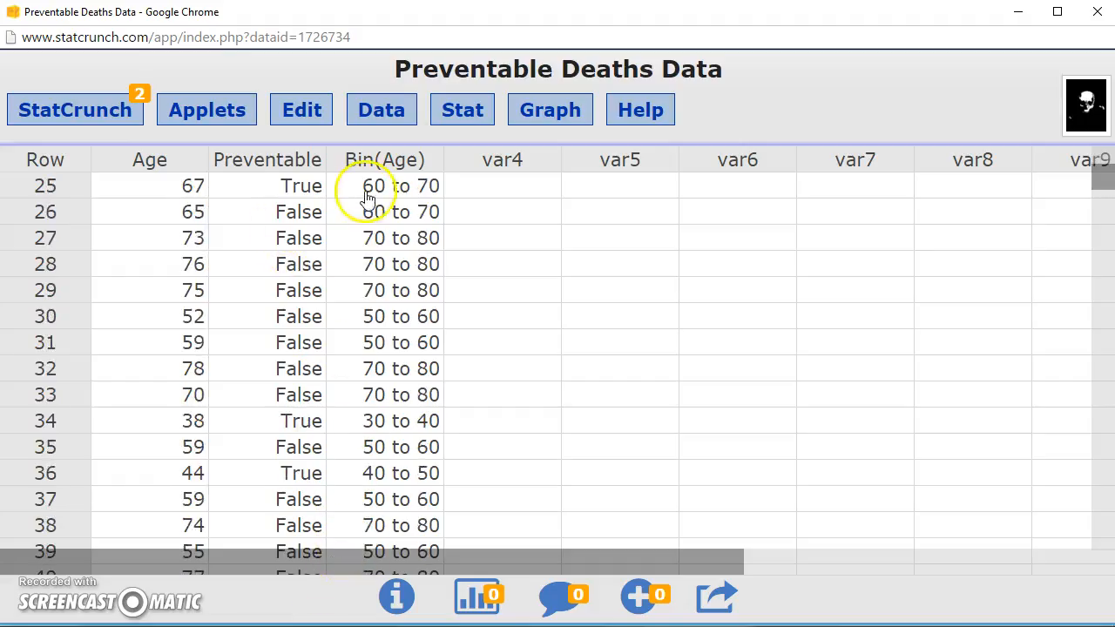
{"action": "scroll", "coordinate": [370, 199], "scroll_direction": "down", "scroll_amount": 1}
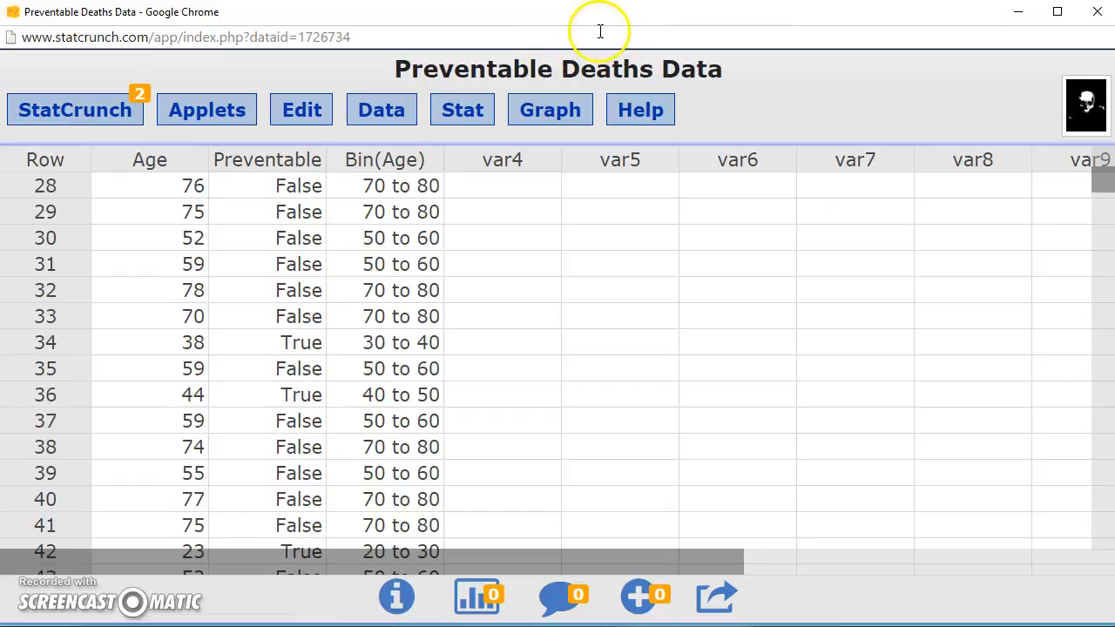
{"action": "scroll", "coordinate": [374, 316], "scroll_direction": "down", "scroll_amount": 3}
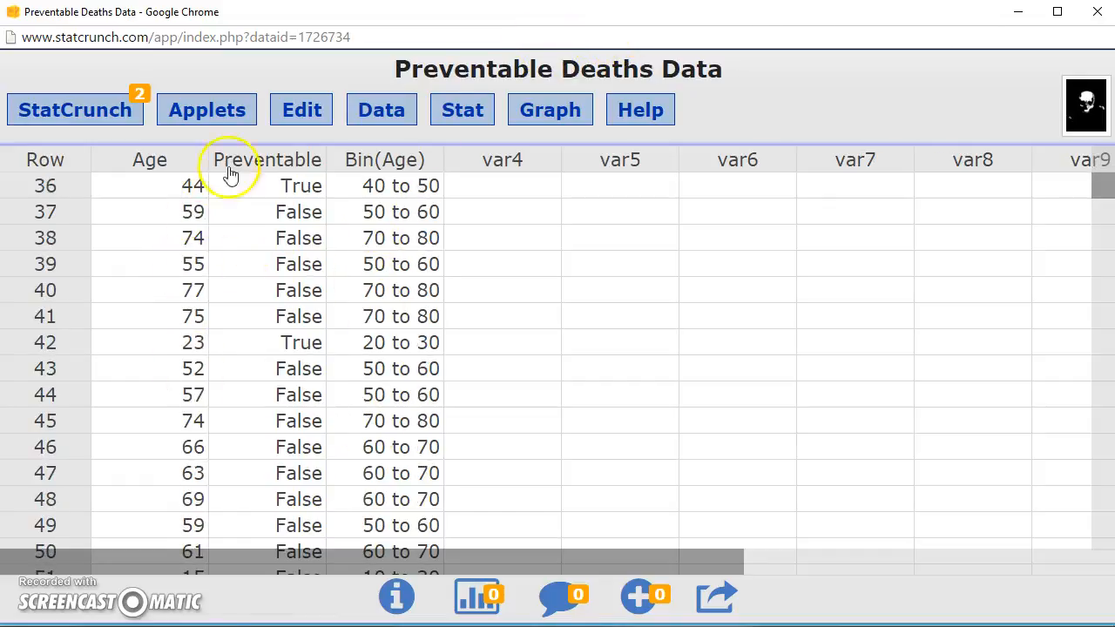
Set up a bar plot with data for the Bin(Age) column, grouped by Preventable.
{"action": "left_click", "coordinate": [562, 114]}
{"action": "mouse_move", "coordinate": [526, 149]}
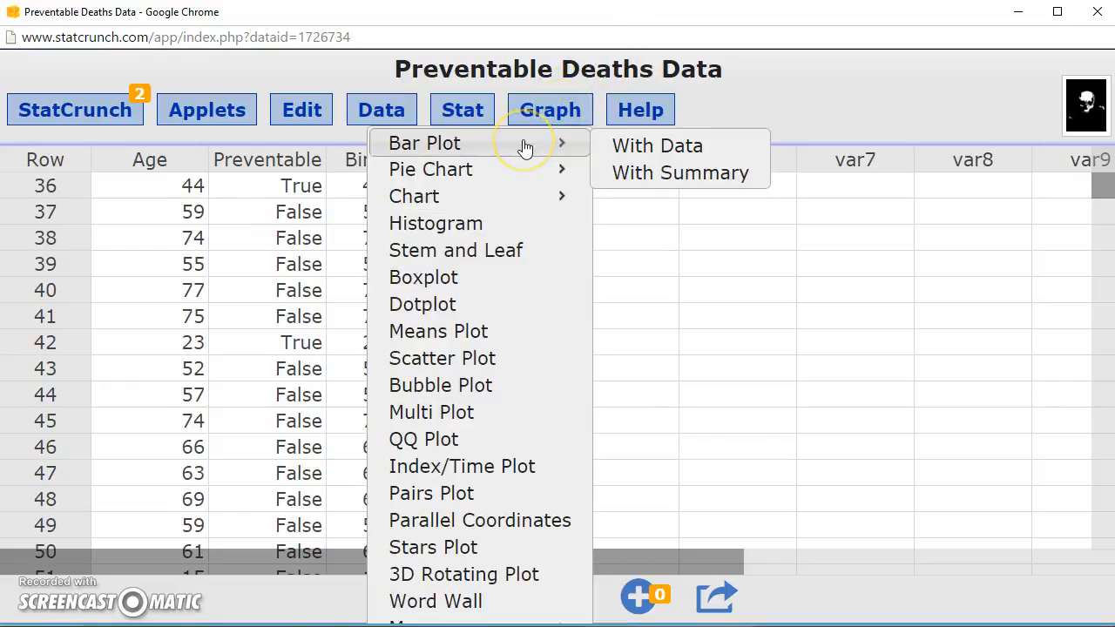
{"action": "left_click", "coordinate": [615, 146]}
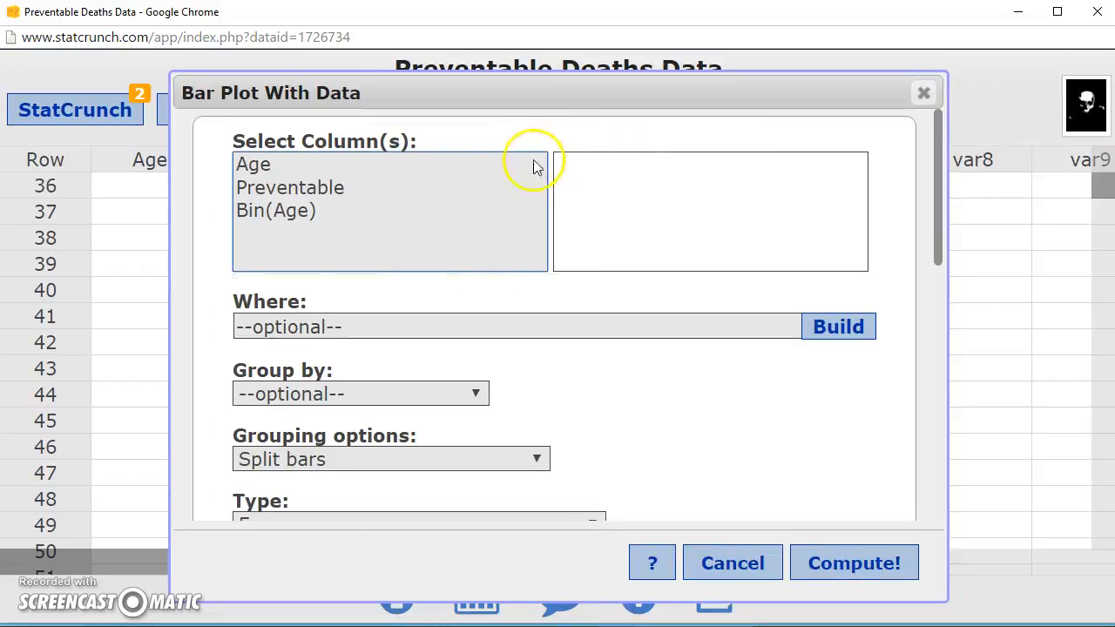
{"action": "left_click", "coordinate": [253, 214]}
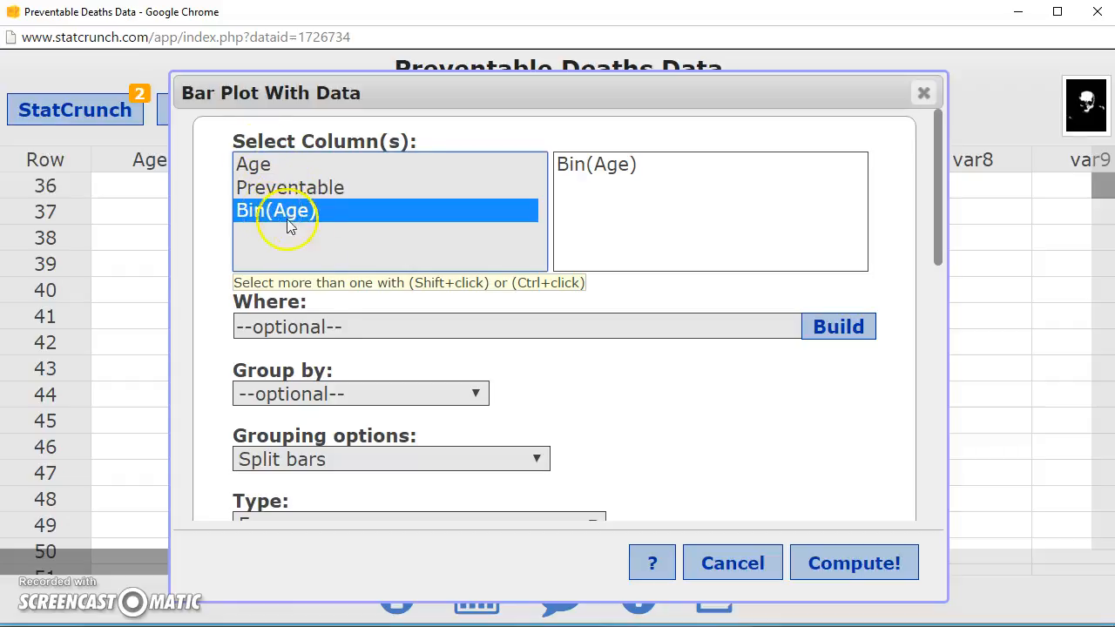
{"action": "left_click", "coordinate": [315, 395]}
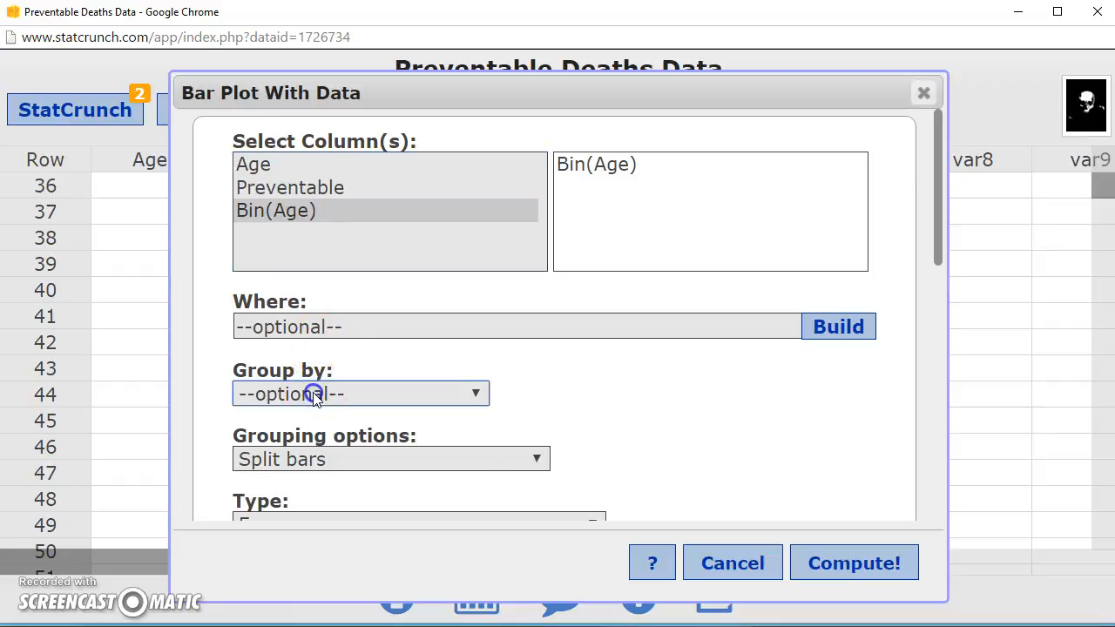
{"action": "key", "text": "Down"}
{"action": "key", "text": "Down"}
Set the bar plot's grouping option to Stack bars and compute the graph.
{"action": "left_click", "coordinate": [425, 461]}
{"action": "key", "text": "Down"}
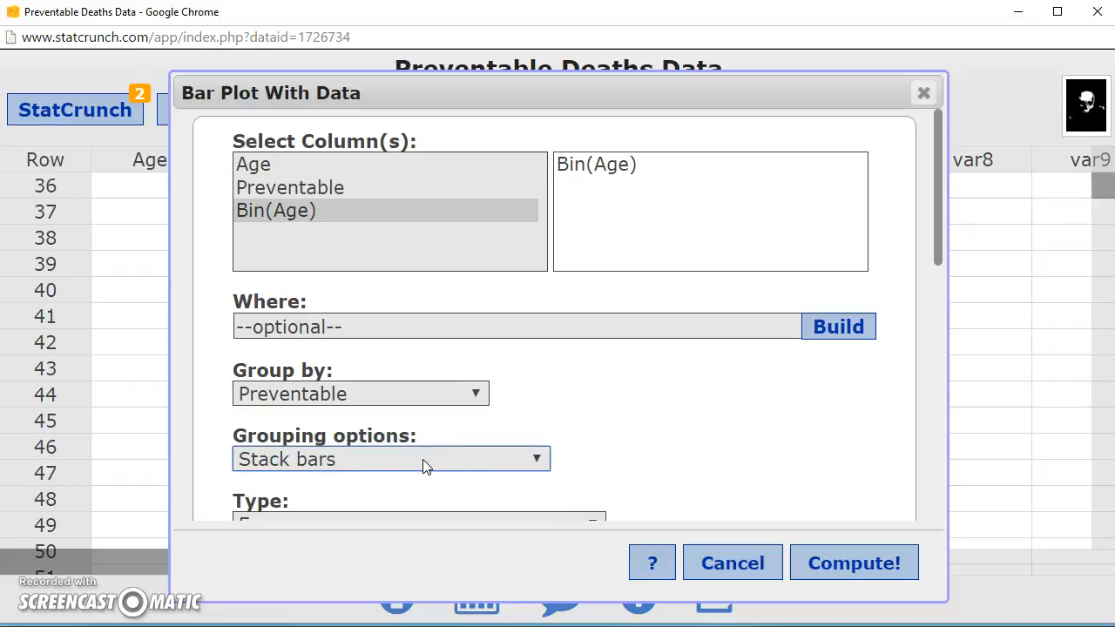
{"action": "left_click", "coordinate": [669, 431]}
{"action": "scroll", "coordinate": [669, 433], "scroll_direction": "down", "scroll_amount": 2}
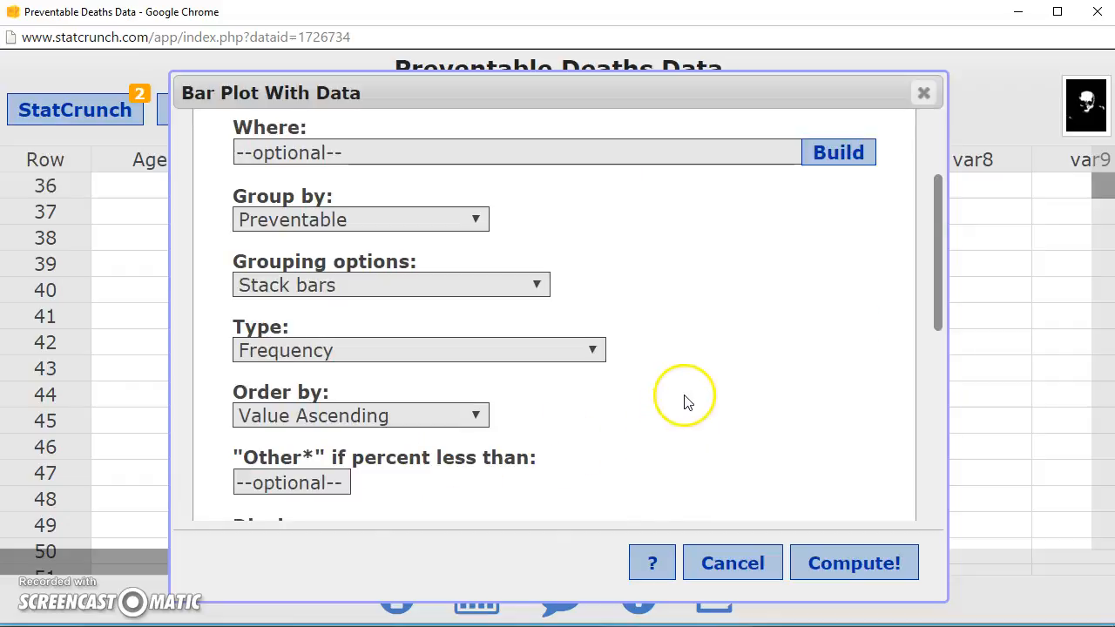
{"action": "scroll", "coordinate": [686, 403], "scroll_direction": "down", "scroll_amount": 4}
{"action": "scroll", "coordinate": [687, 403], "scroll_direction": "down", "scroll_amount": 2}
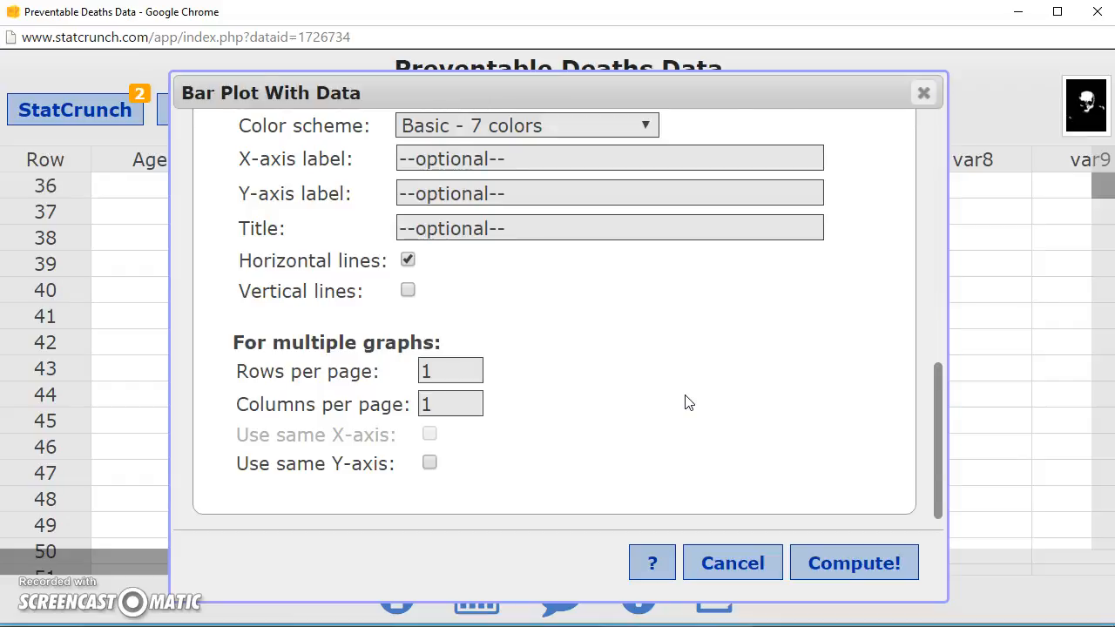
{"action": "scroll", "coordinate": [687, 403], "scroll_direction": "up", "scroll_amount": 8}
{"action": "left_click", "coordinate": [718, 406]}
{"action": "left_click", "coordinate": [874, 563]}
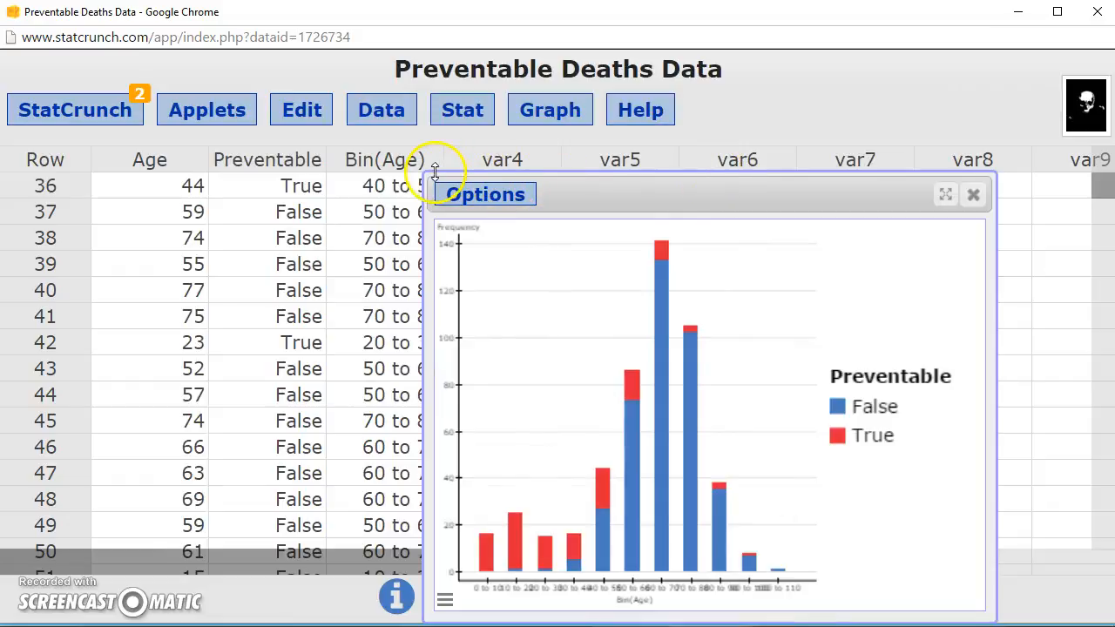
Enlarge the stacked bar graph window and view its copy and print options without applying any.
{"action": "left_click_drag", "start_coordinate": [426, 177], "coordinate": [335, 86]}
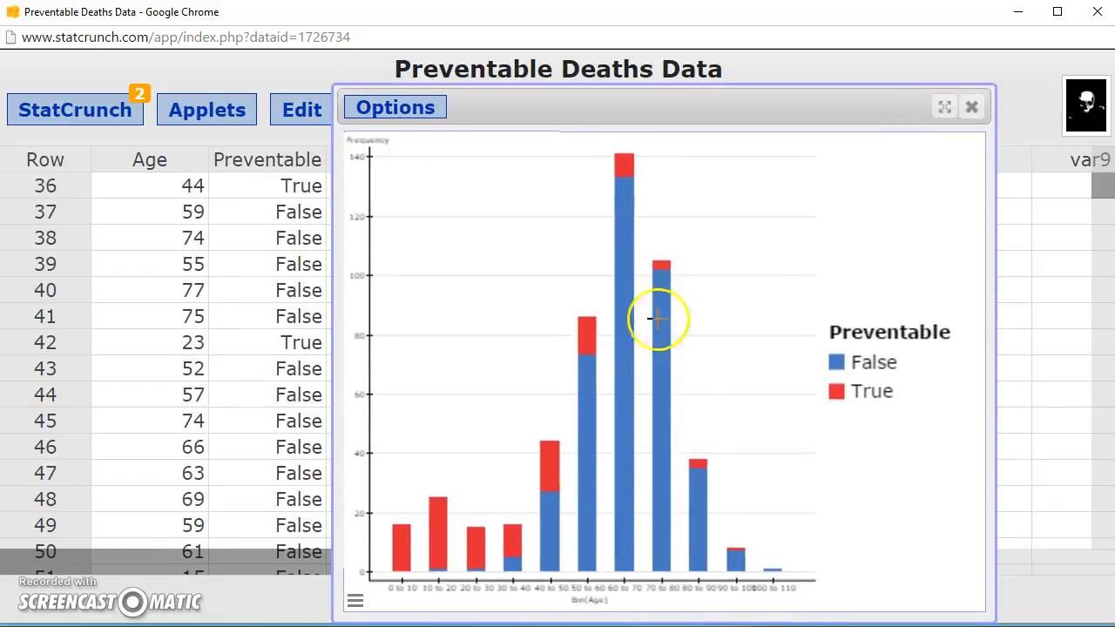
{"action": "left_click_drag", "start_coordinate": [326, 92], "coordinate": [326, 44]}
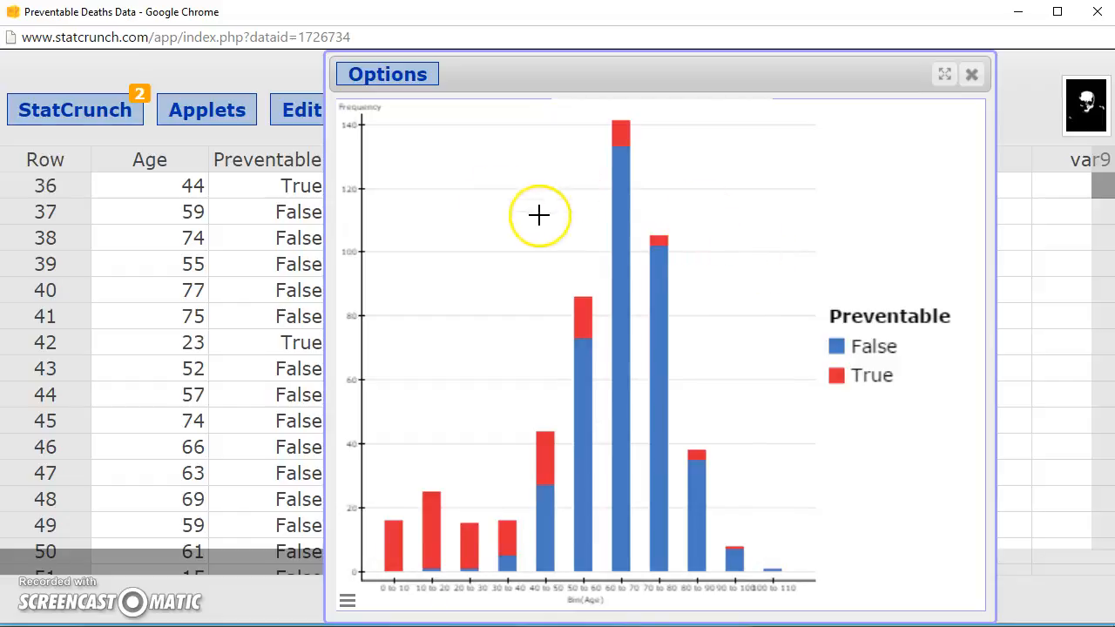
{"action": "left_click", "coordinate": [418, 78]}
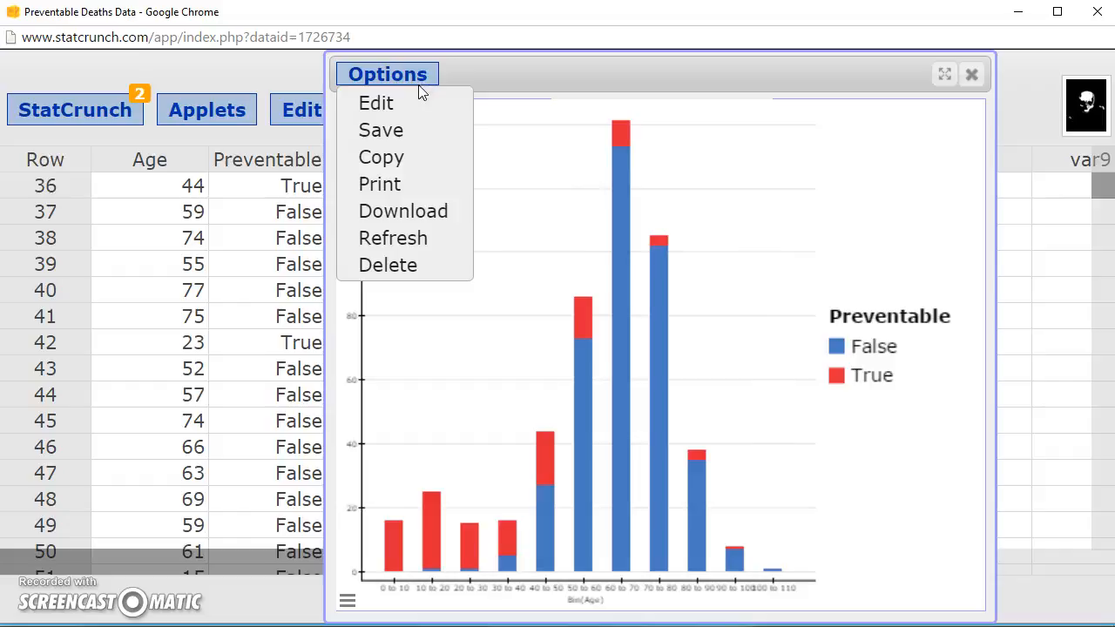
{"action": "left_click", "coordinate": [403, 160]}
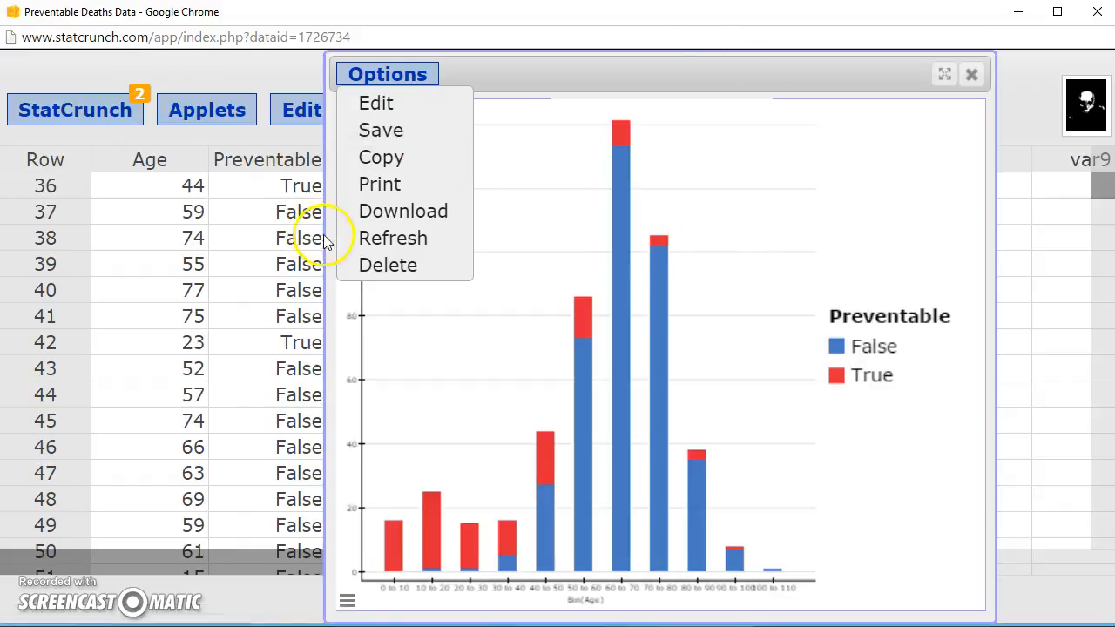
{"action": "left_click", "coordinate": [585, 94]}
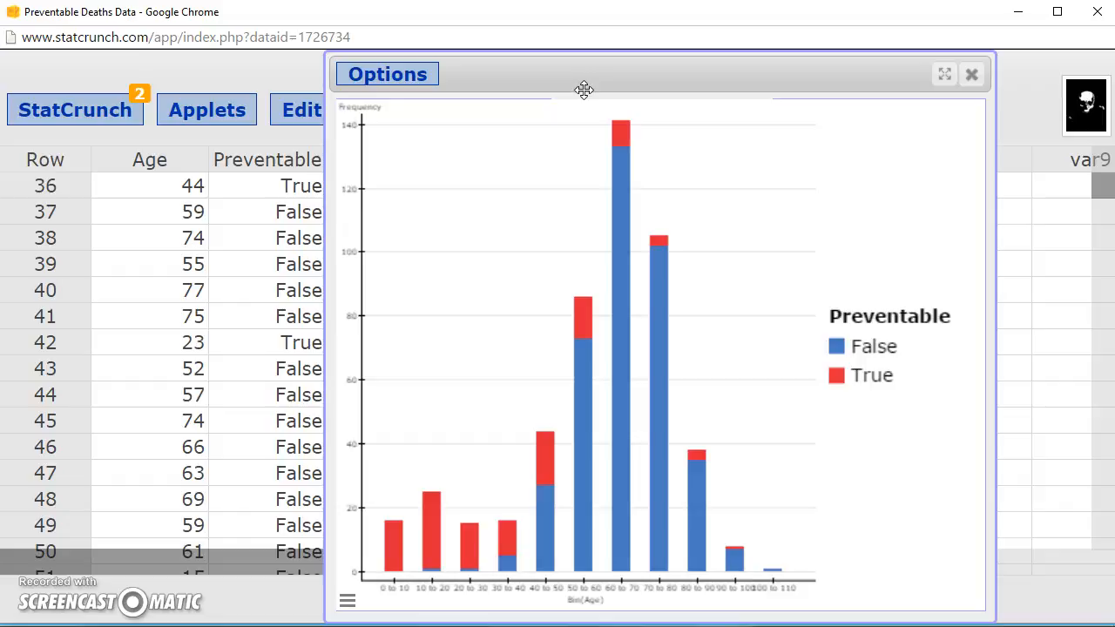
Close the stacked bar graph window and look through the binned rows of the data table.
{"action": "left_click", "coordinate": [974, 76]}
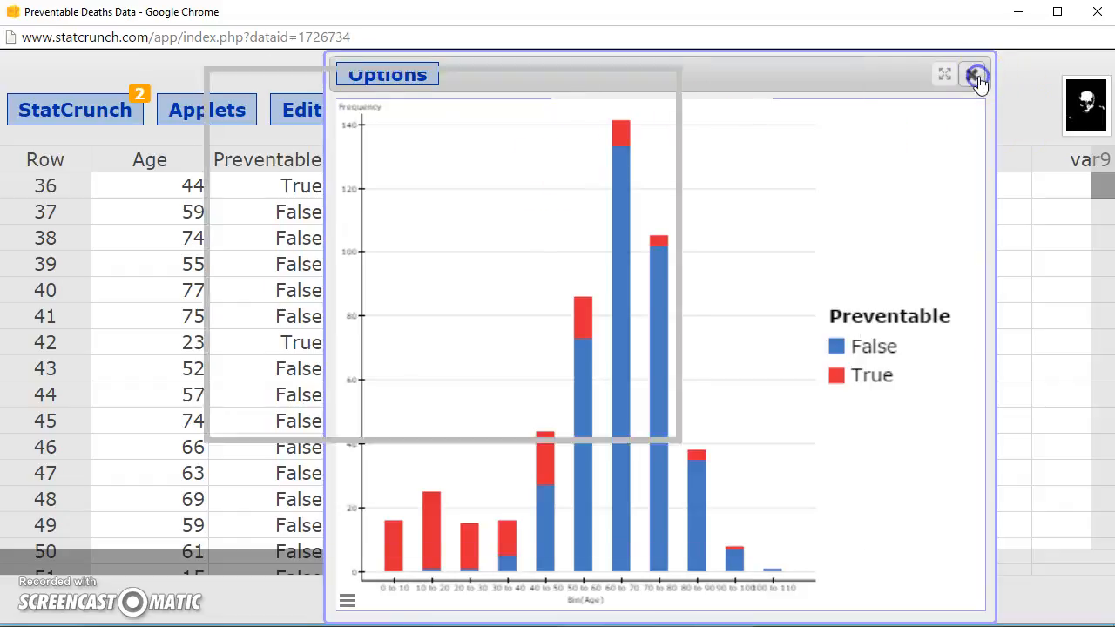
{"action": "scroll", "coordinate": [622, 410], "scroll_direction": "down", "scroll_amount": 4}
{"action": "scroll", "coordinate": [587, 306], "scroll_direction": "down", "scroll_amount": 10}
{"action": "scroll", "coordinate": [712, 309], "scroll_direction": "down", "scroll_amount": 10}
{"action": "scroll", "coordinate": [712, 310], "scroll_direction": "down", "scroll_amount": 10}
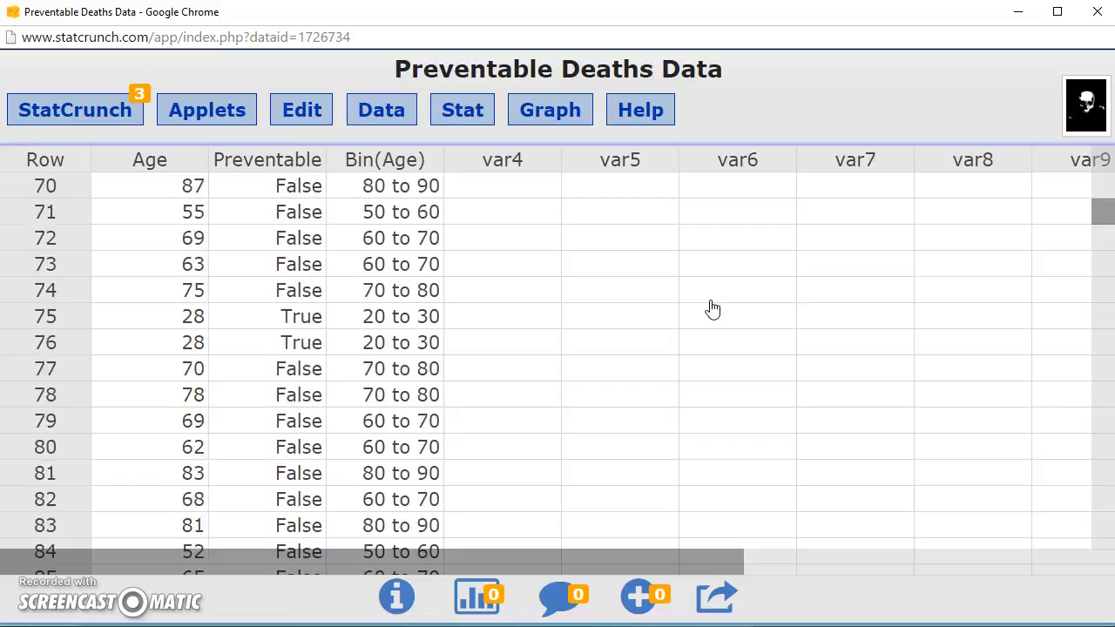
{"action": "scroll", "coordinate": [710, 308], "scroll_direction": "down", "scroll_amount": 8}
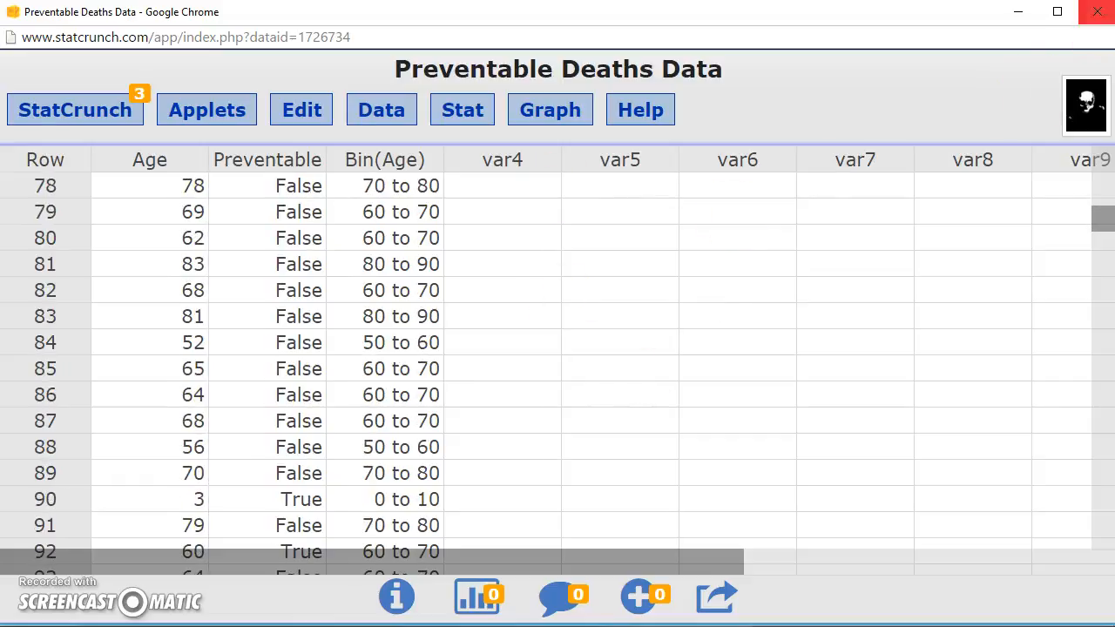